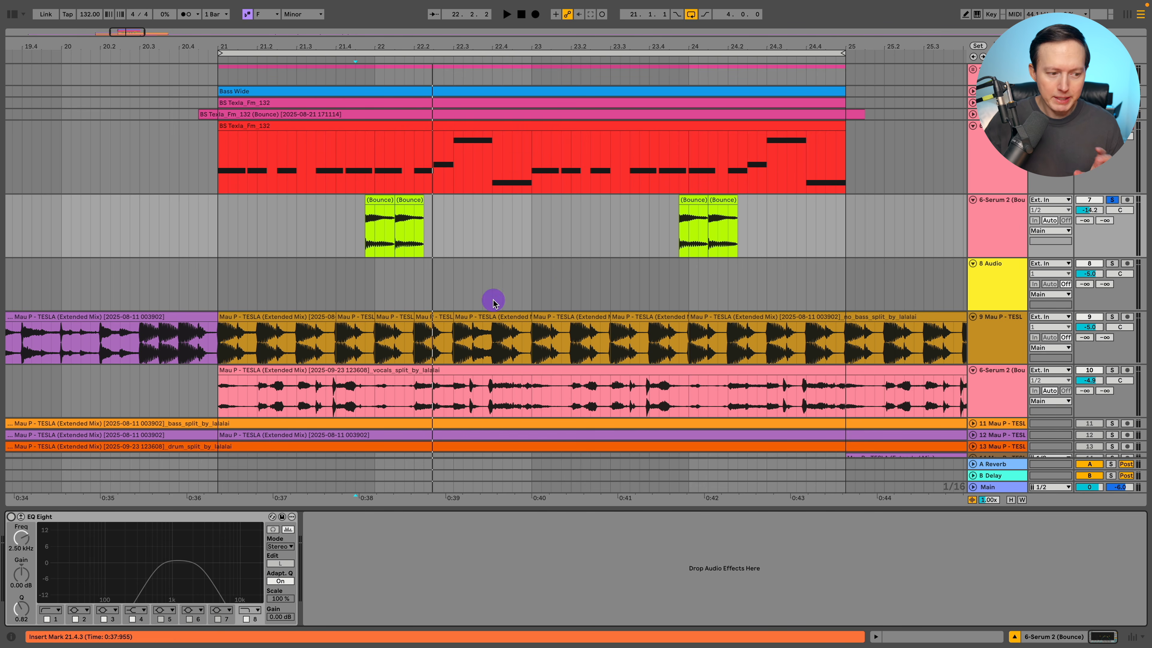
Play the bounced Serum 2 clip with EQ Eight switched on and off to compare the filtered and unfiltered sound.
{"action": "left_click", "coordinate": [10, 516]}
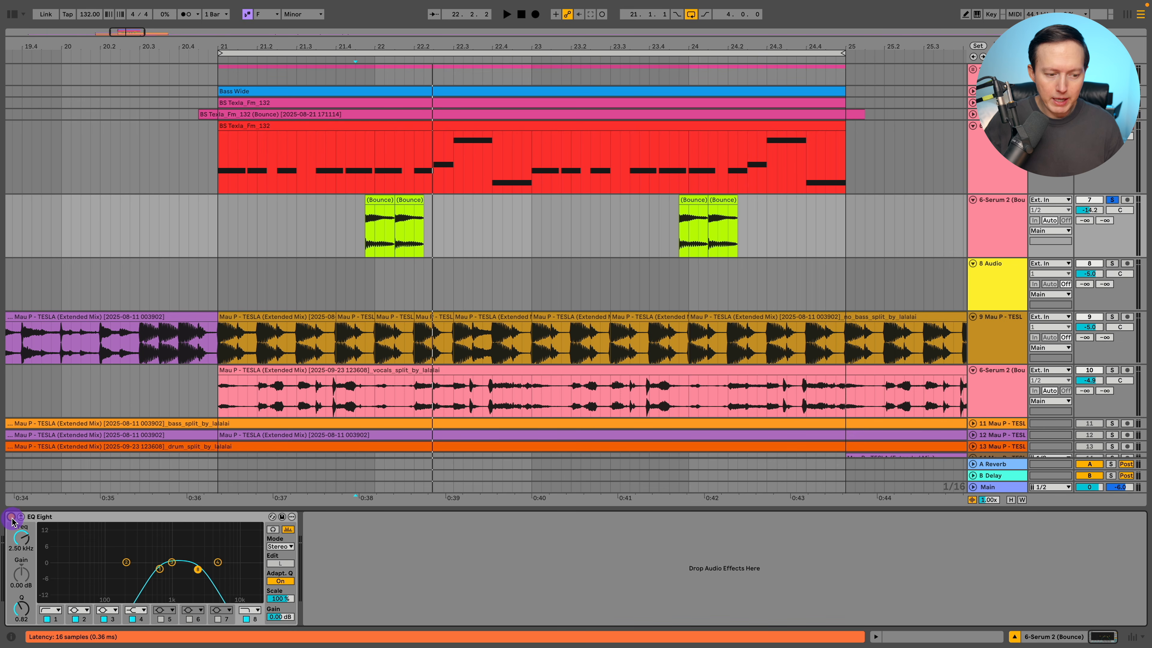
{"action": "key", "text": "space"}
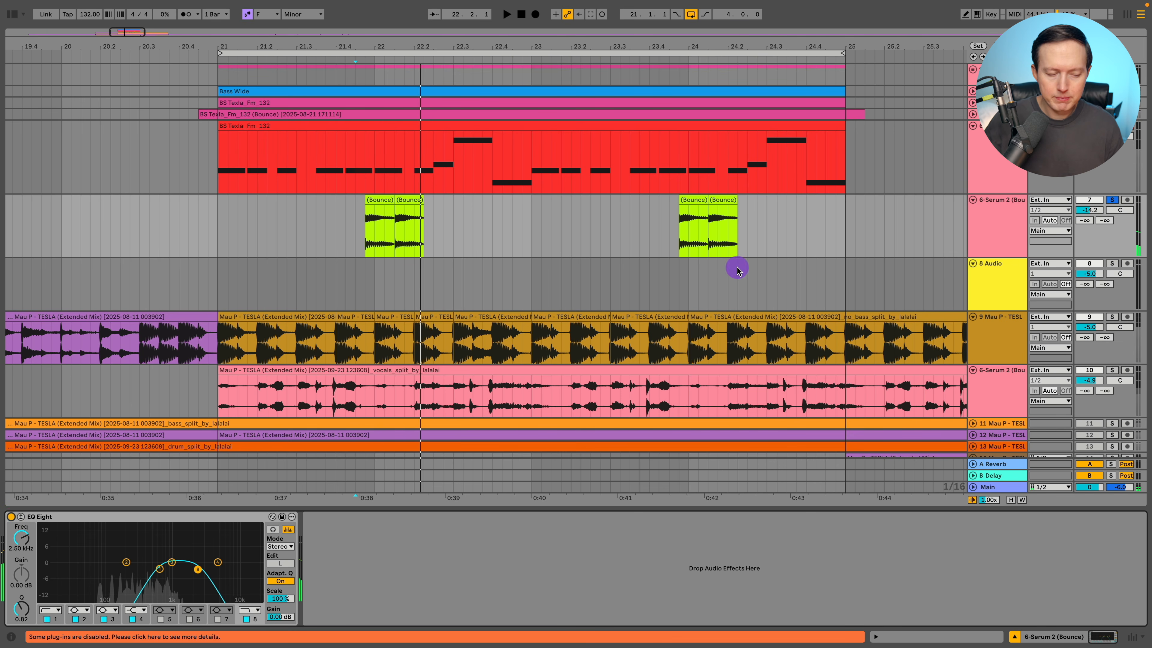
{"action": "key", "text": "0"}
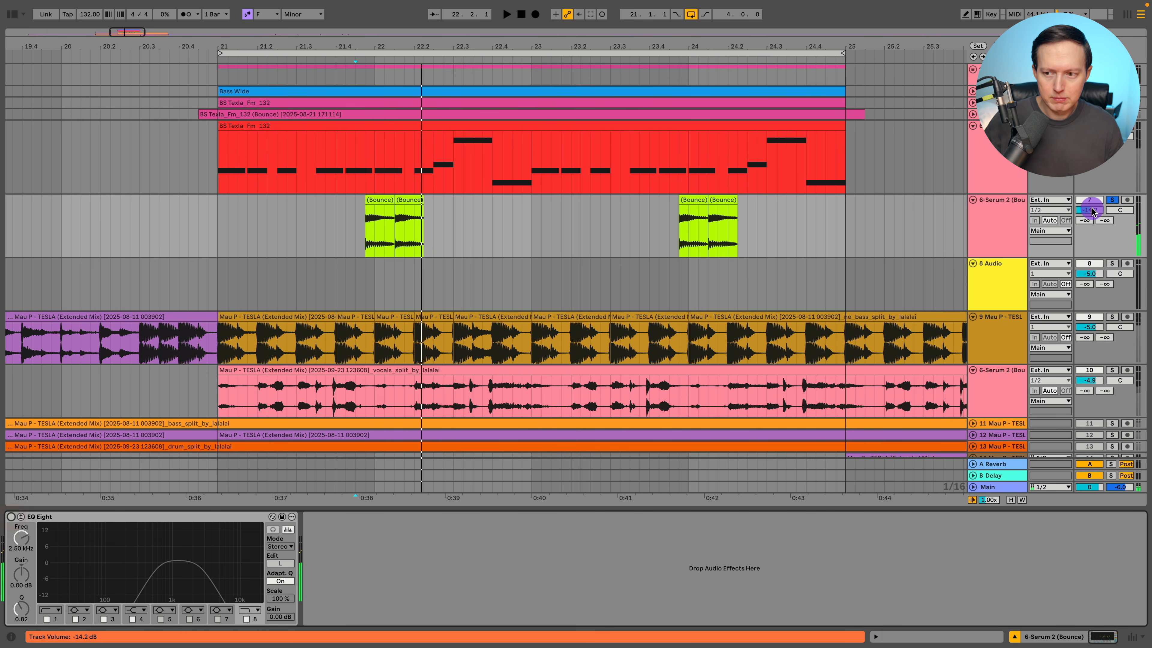
{"action": "key", "text": "space"}
{"action": "key", "text": "space"}
Audition the bounced track without EQ Eight, trying its track volume at 0 dB.
{"action": "key", "text": "space"}
{"action": "key", "text": "space"}
{"action": "left_click", "coordinate": [1093, 212]}
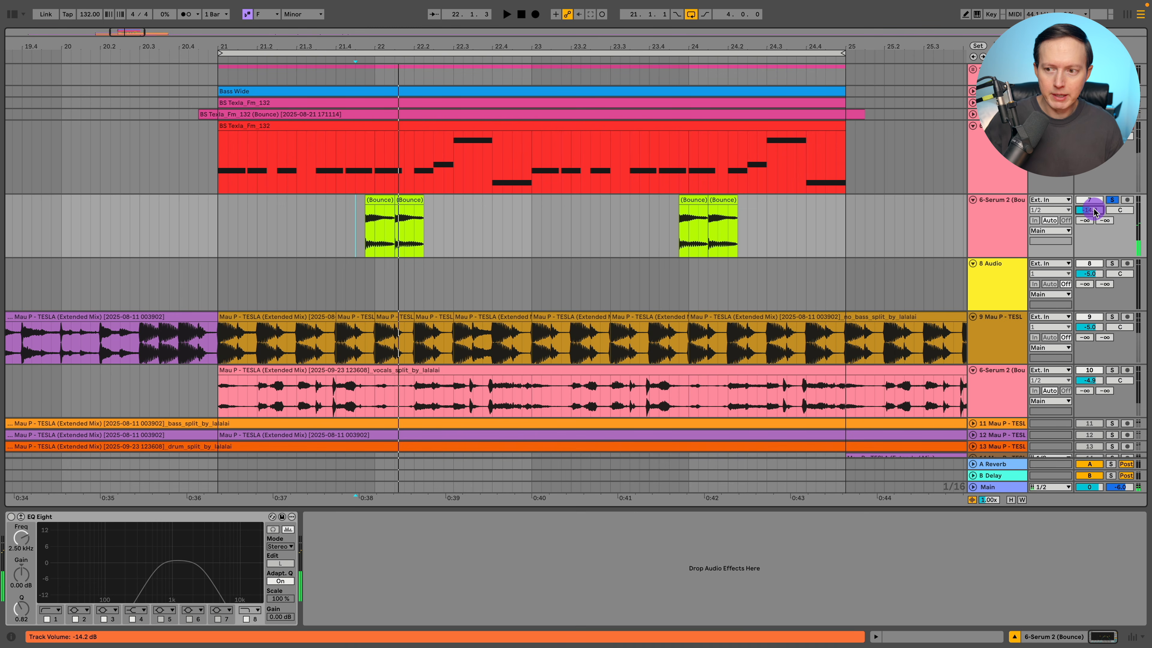
{"action": "key", "text": "space"}
{"action": "key", "text": "space"}
{"action": "key", "text": "space"}
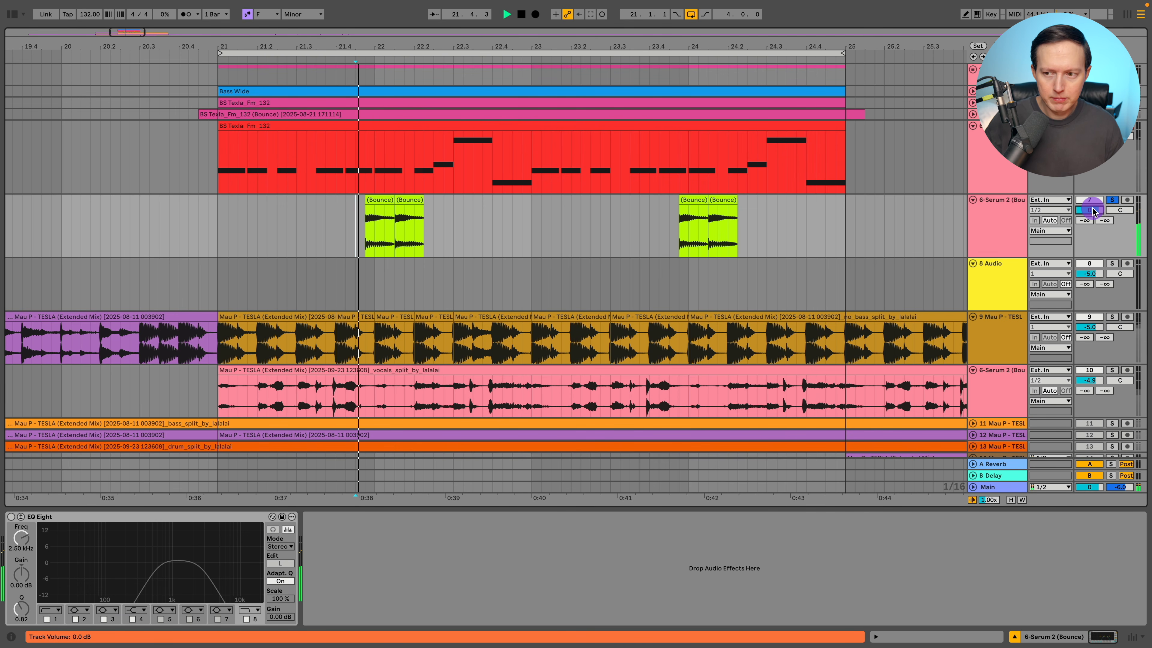
{"action": "key", "text": "space"}
Switch EQ Eight back on for the bounced track and play it from 21.4.3.
{"action": "left_click", "coordinate": [12, 517]}
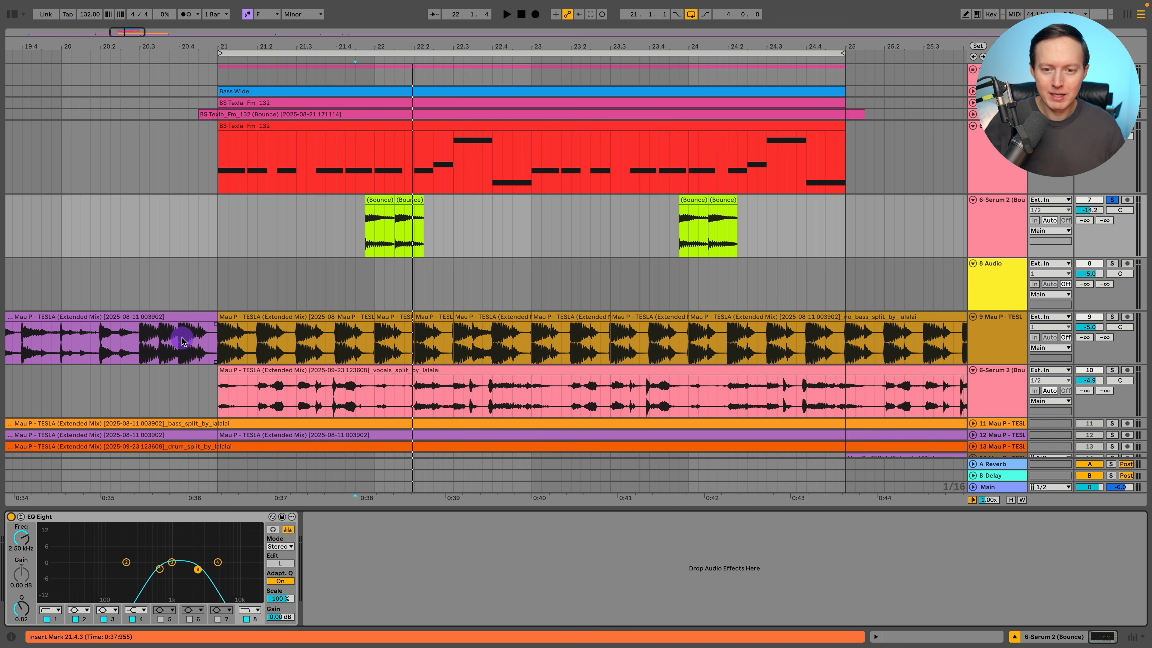
{"action": "left_click", "coordinate": [355, 229]}
{"action": "key", "text": "space"}
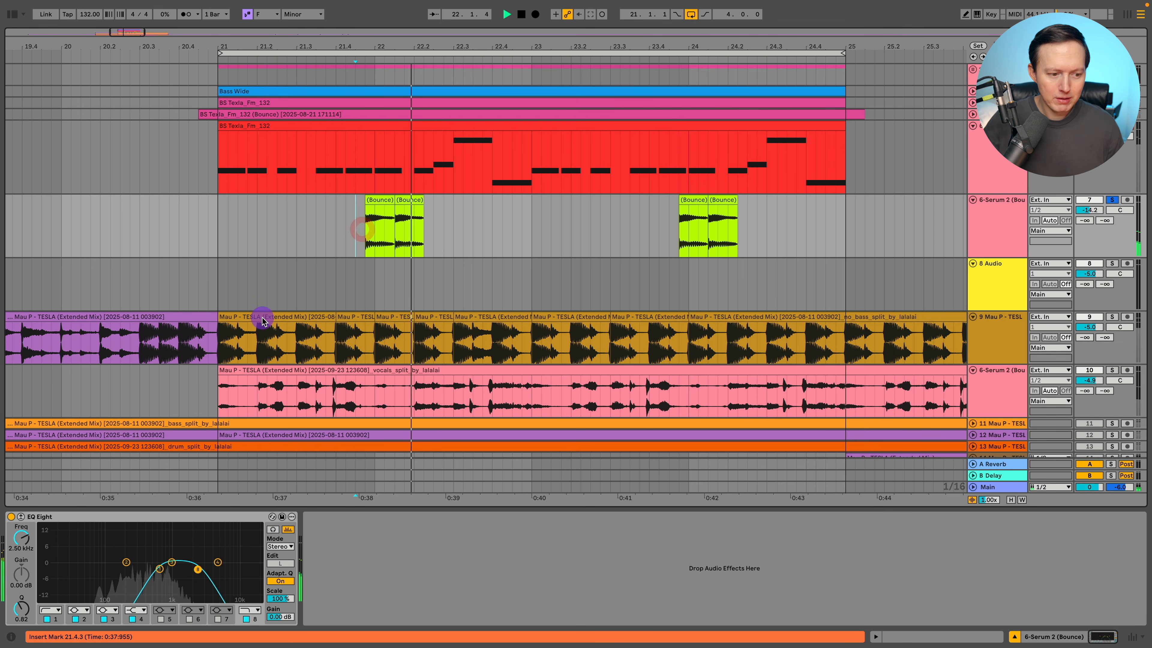
Select the 6-Serum 2 instrument track, play from the insert mark and examine the Kickstart 2 ducking curve in its device chain.
{"action": "left_click", "coordinate": [1007, 158]}
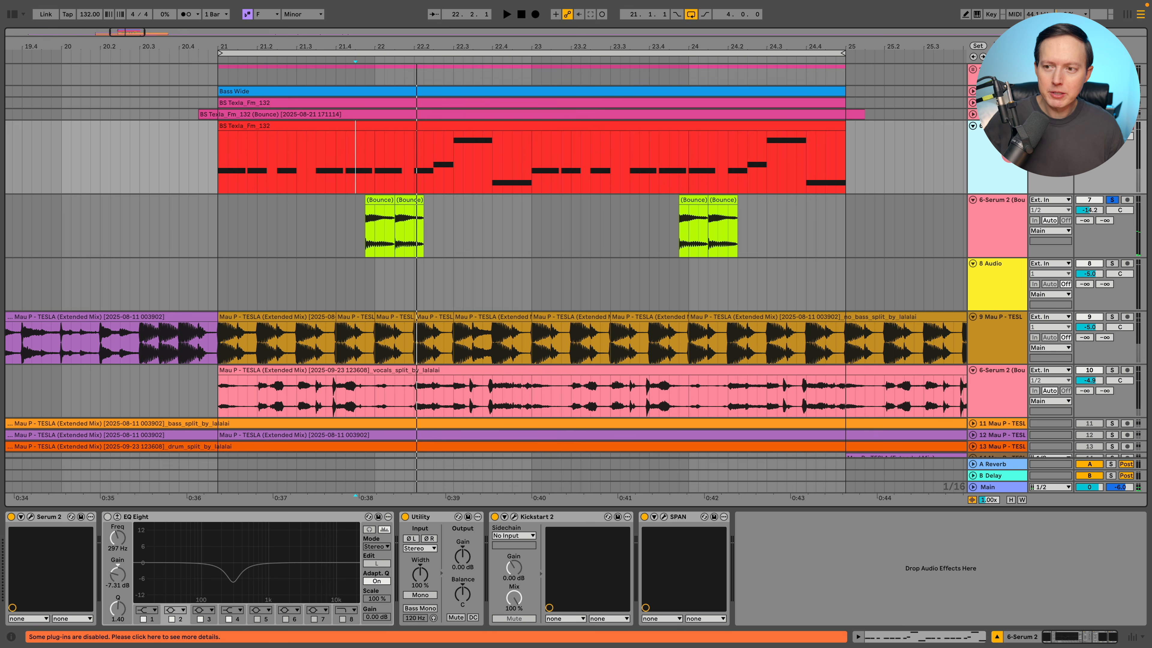
{"action": "key", "text": "space"}
{"action": "key", "text": "space"}
{"action": "key", "text": "space"}
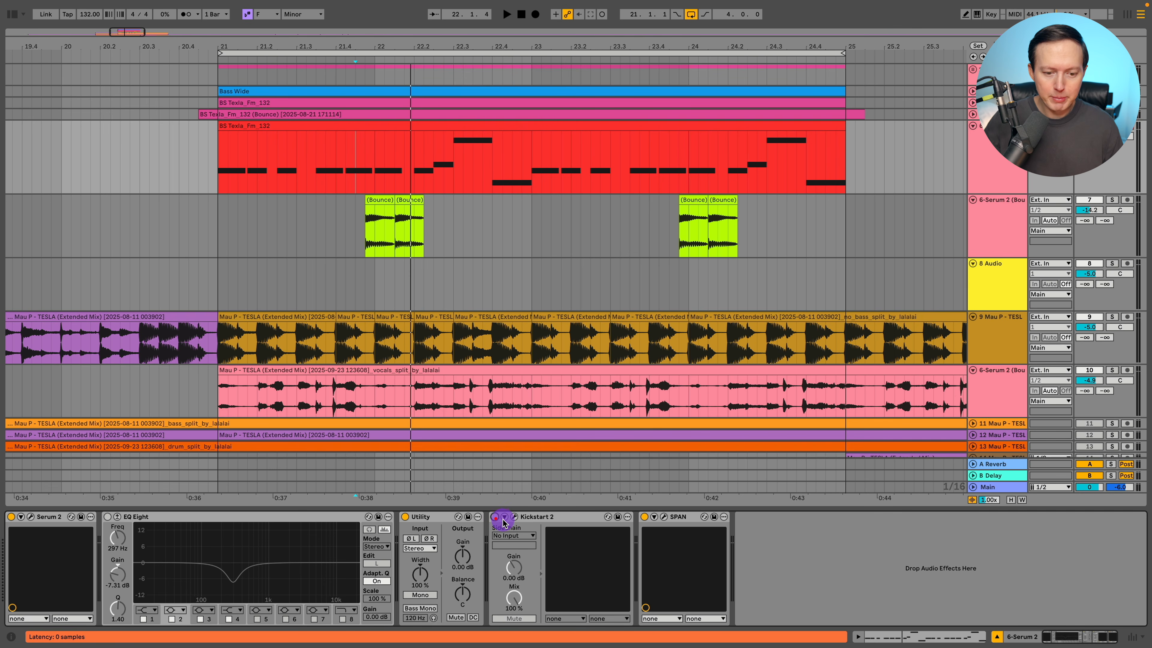
{"action": "left_click", "coordinate": [514, 516]}
{"action": "left_click", "coordinate": [566, 275]}
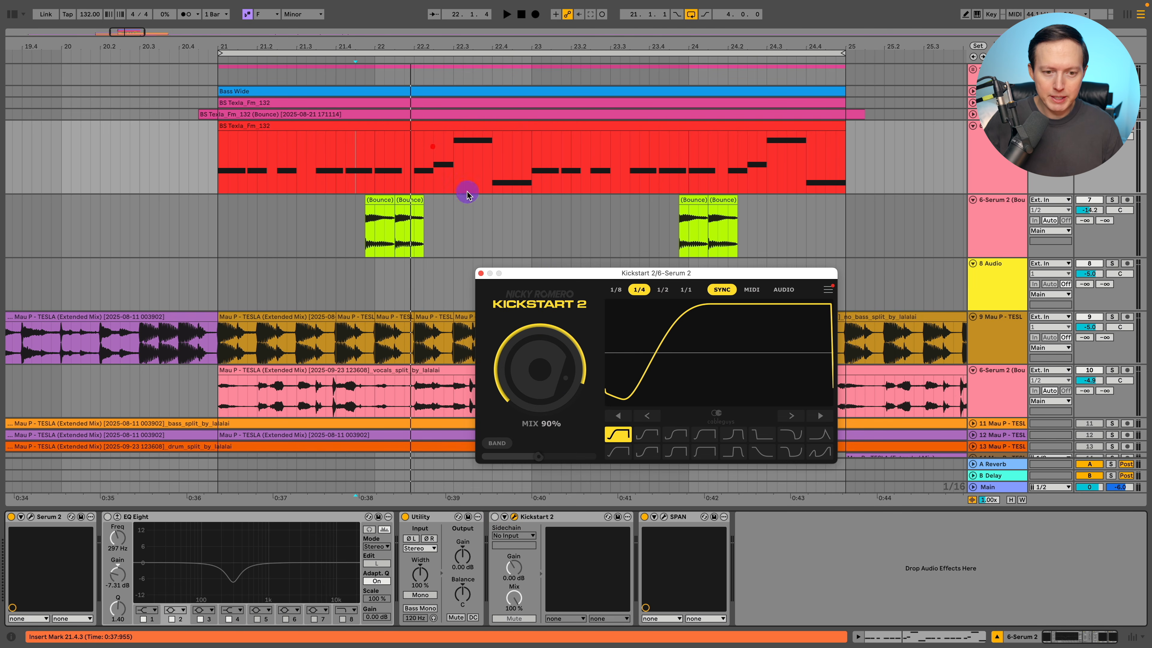
{"action": "left_click_drag", "start_coordinate": [530, 273], "coordinate": [418, 156]}
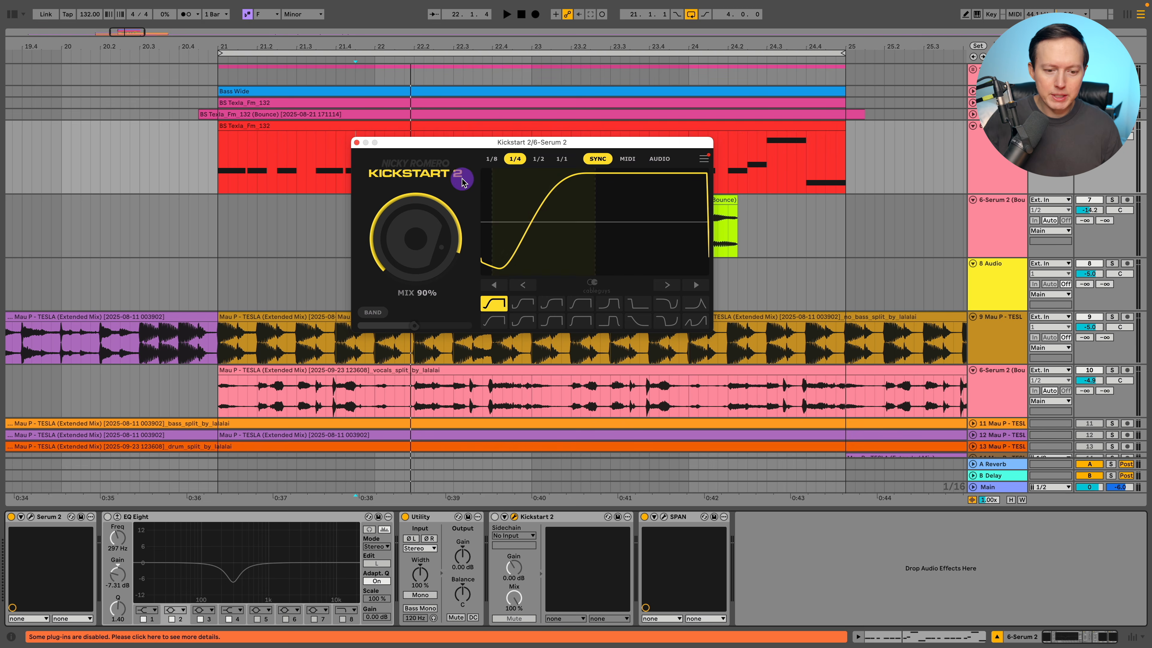
{"action": "left_click", "coordinate": [356, 143]}
Turn off oscillators A and B in the Serum 2 patch and close the plug-in window.
{"action": "left_click", "coordinate": [32, 515]}
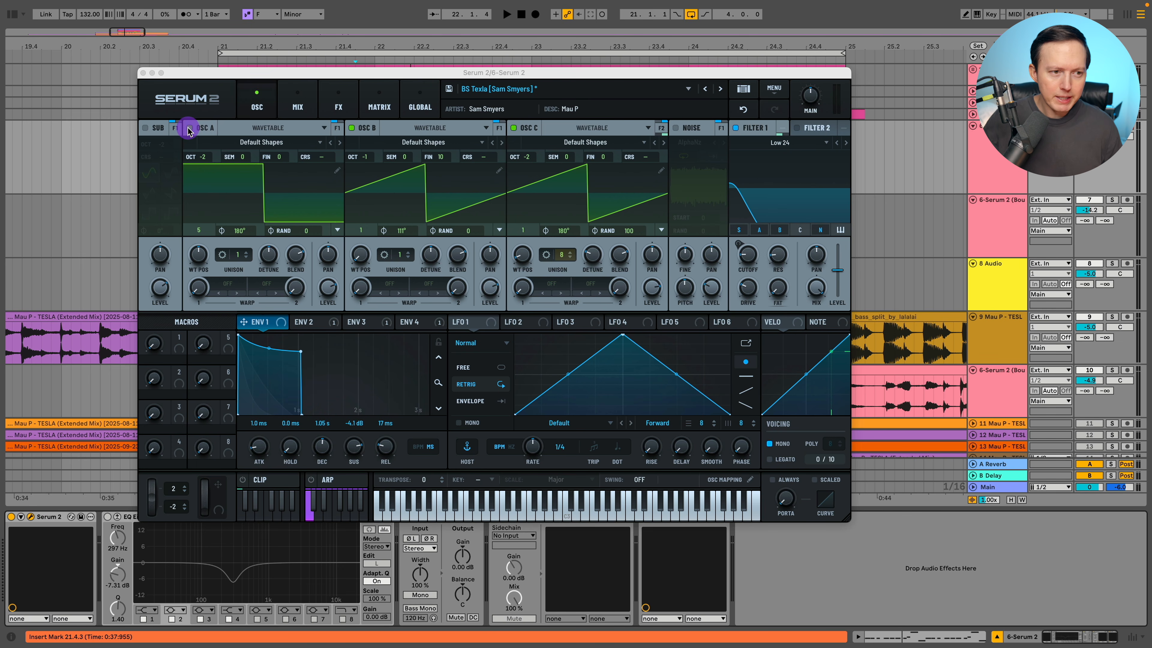
{"action": "left_click", "coordinate": [189, 128]}
{"action": "left_click", "coordinate": [352, 127]}
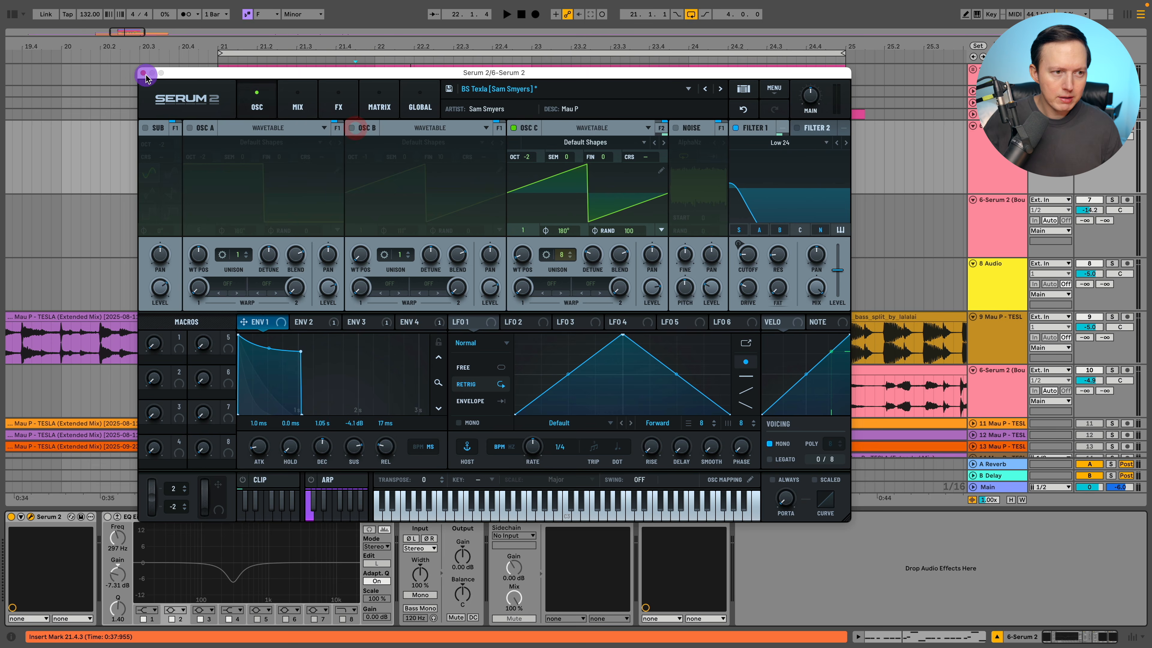
{"action": "left_click", "coordinate": [144, 73]}
Audition the bounced clip from 21.4.4 and reopen Serum 2 on the instrument track for comparison.
{"action": "left_click", "coordinate": [365, 217]}
{"action": "left_click", "coordinate": [1111, 200]}
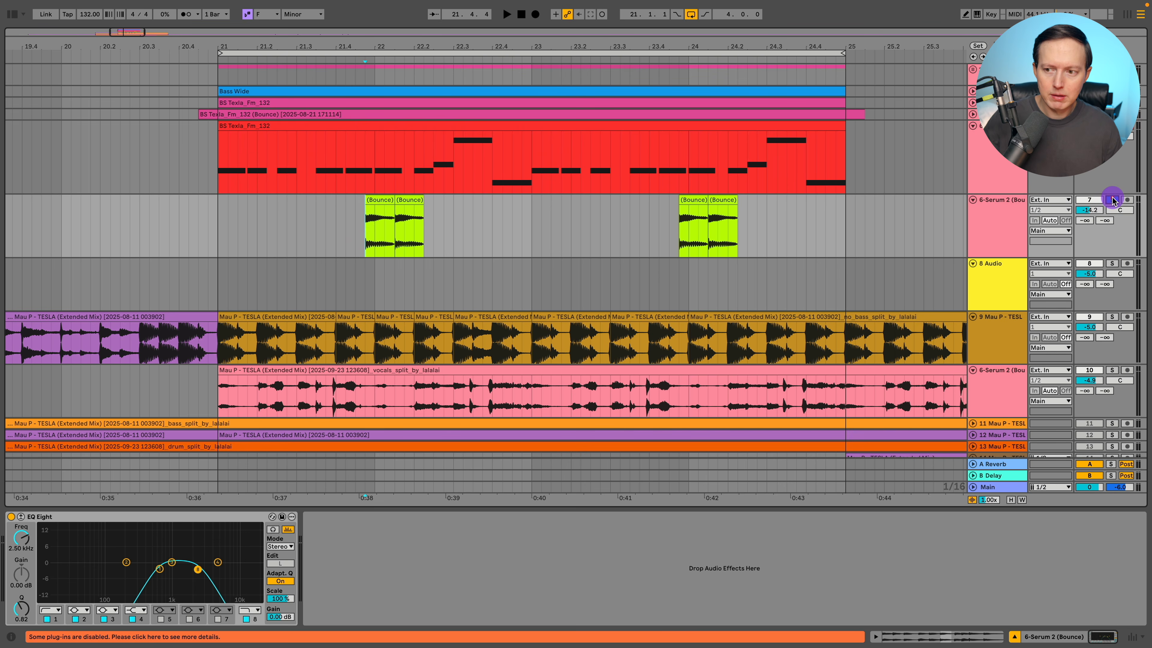
{"action": "key", "text": "Up"}
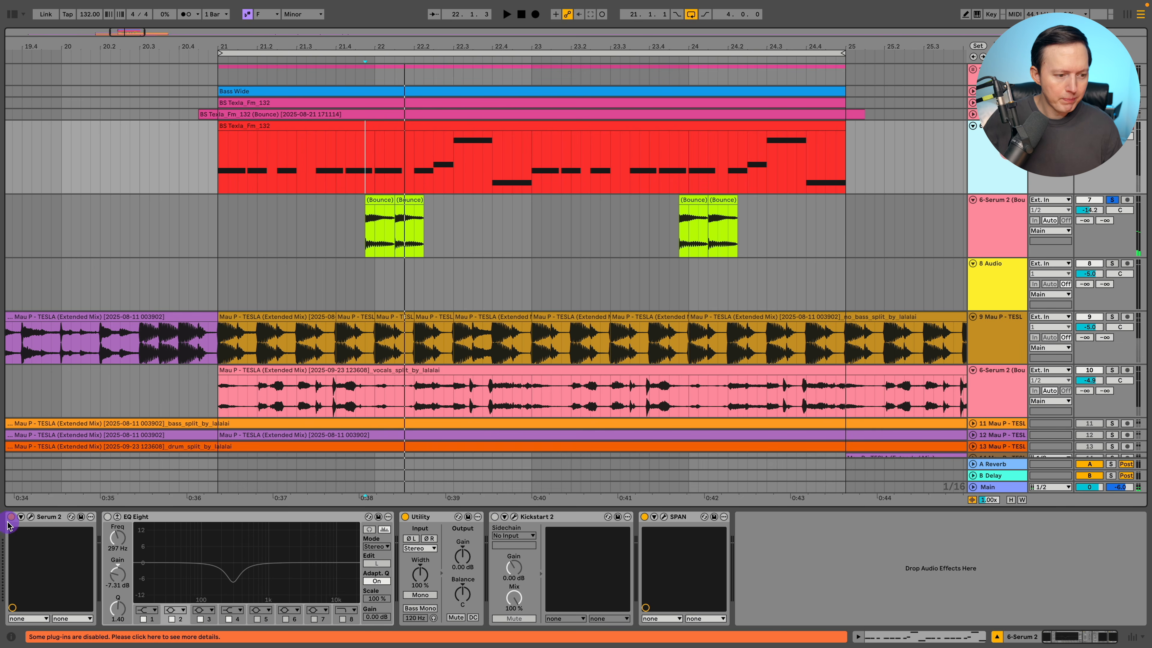
{"action": "left_click", "coordinate": [30, 516]}
{"action": "key", "text": "space"}
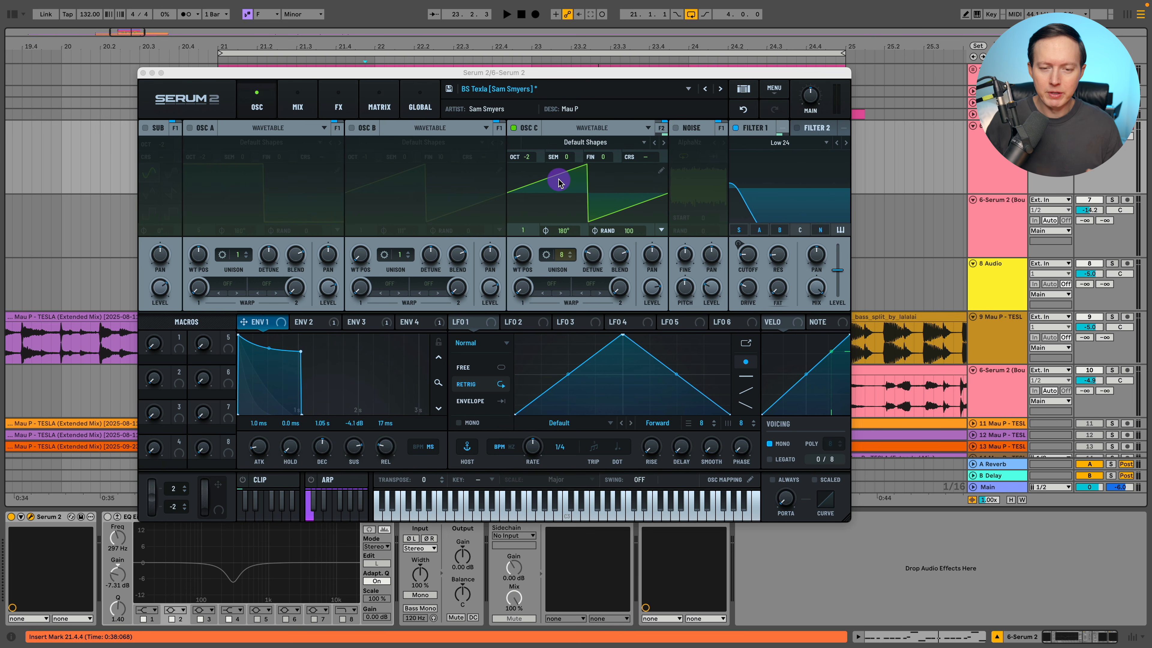
Switch oscillators A and B on and off again, and play oscillator C on its own.
{"action": "left_click", "coordinate": [190, 128]}
{"action": "left_click", "coordinate": [352, 128]}
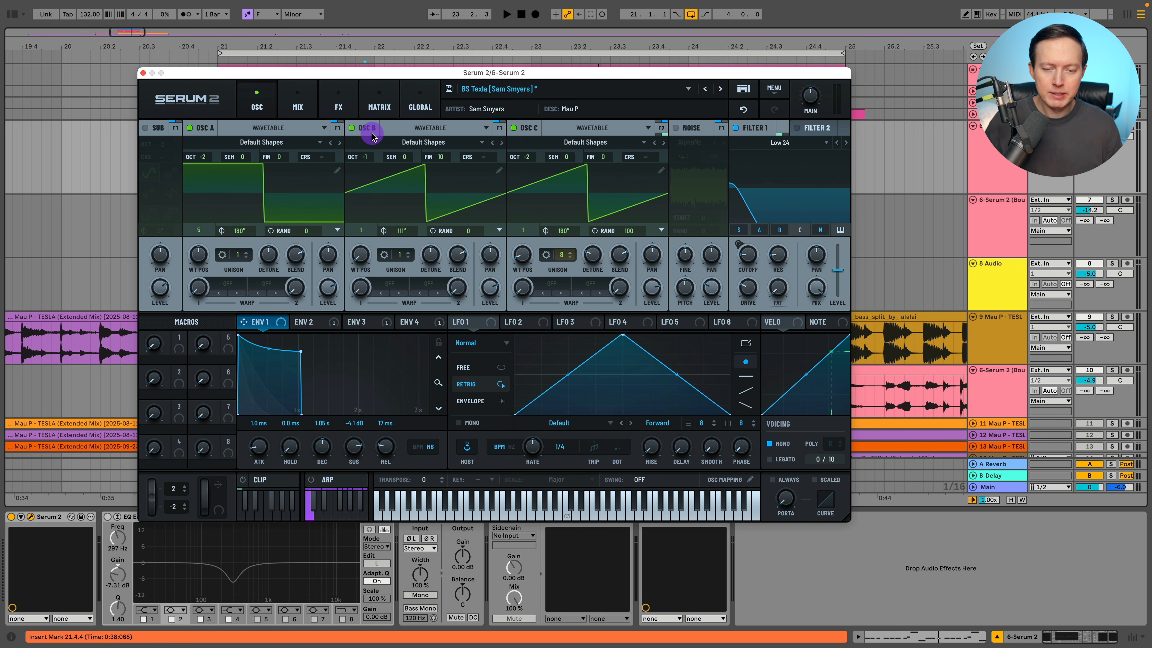
{"action": "left_click", "coordinate": [352, 128]}
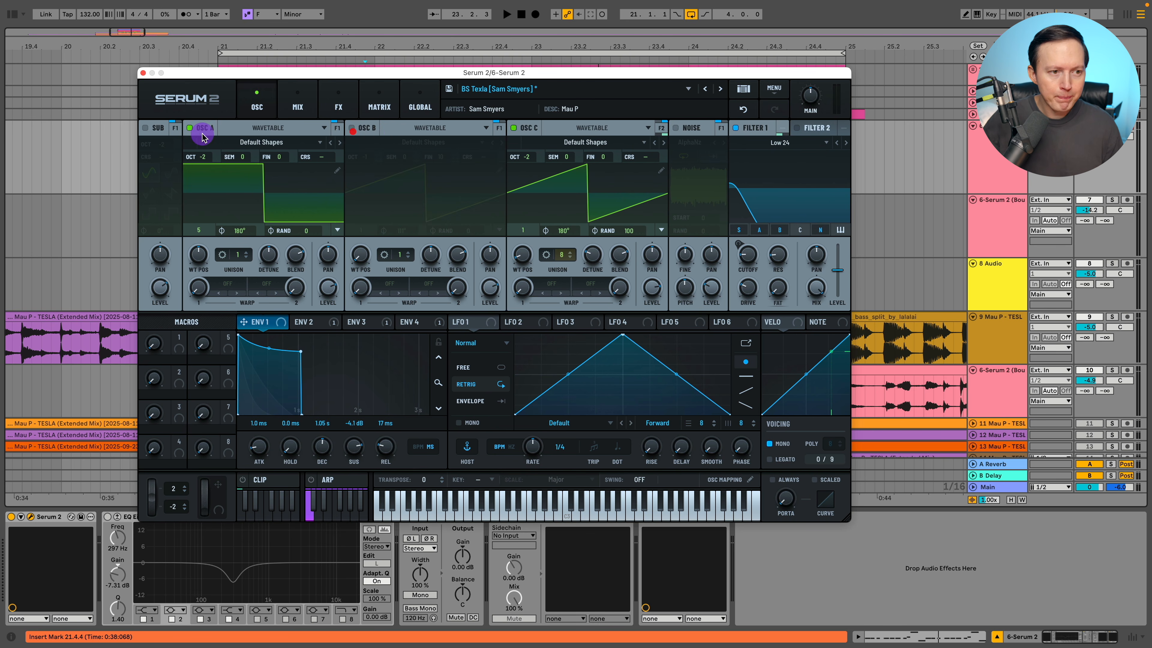
{"action": "left_click", "coordinate": [190, 129]}
{"action": "key", "text": "space"}
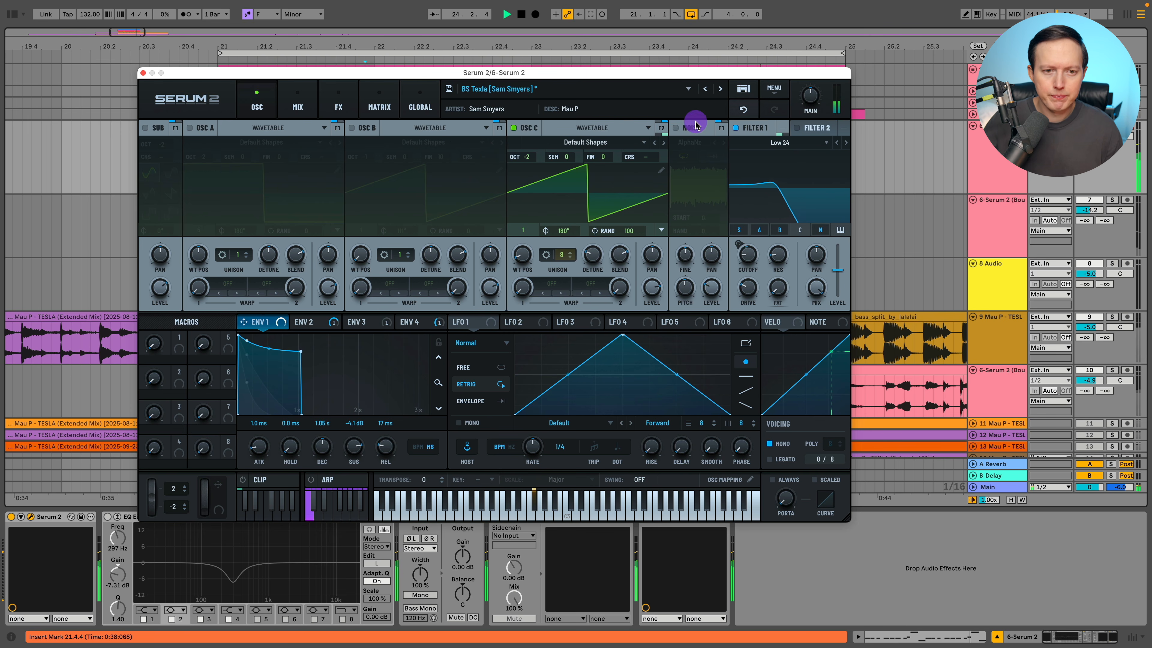
Turn off oscillator C, enable oscillators A and B, and play them together.
{"action": "left_click", "coordinate": [512, 128]}
{"action": "left_click", "coordinate": [352, 128]}
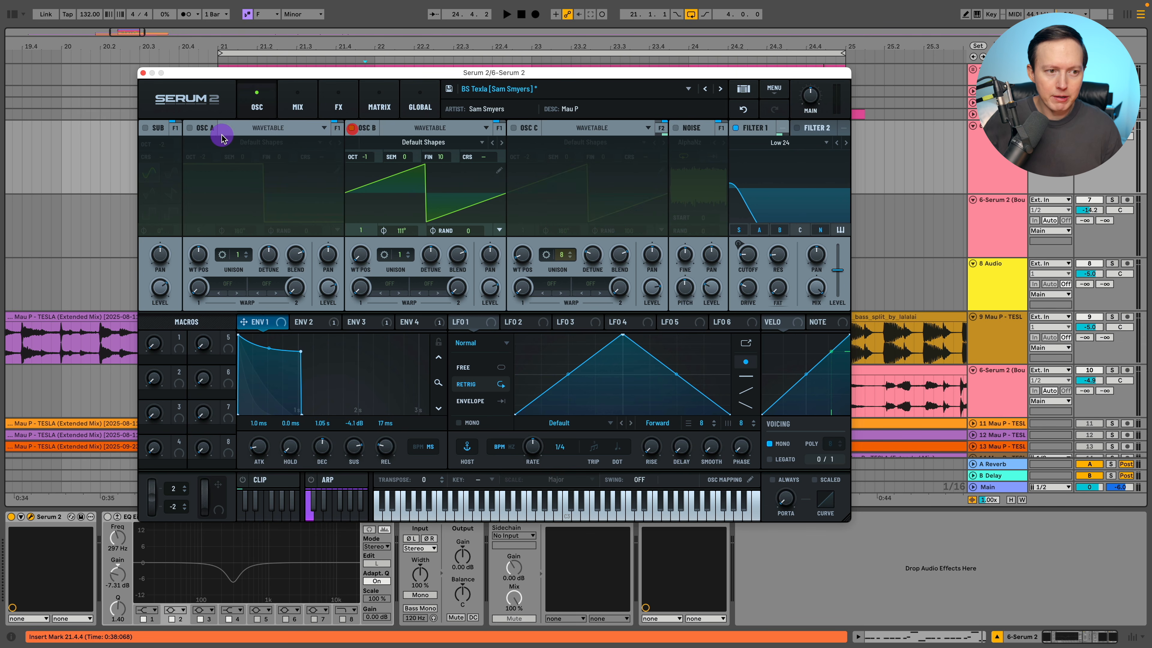
{"action": "left_click", "coordinate": [189, 128]}
{"action": "key", "text": "space"}
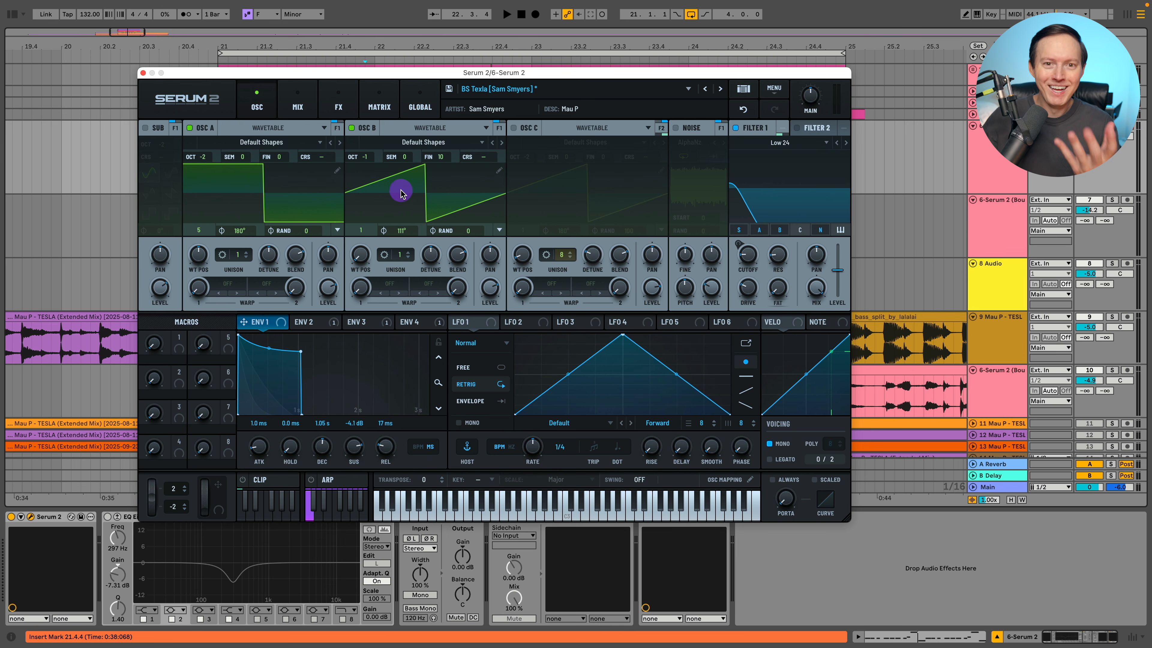
Try a different Filter 1 cutoff during playback and undo the change.
{"action": "key", "text": "space"}
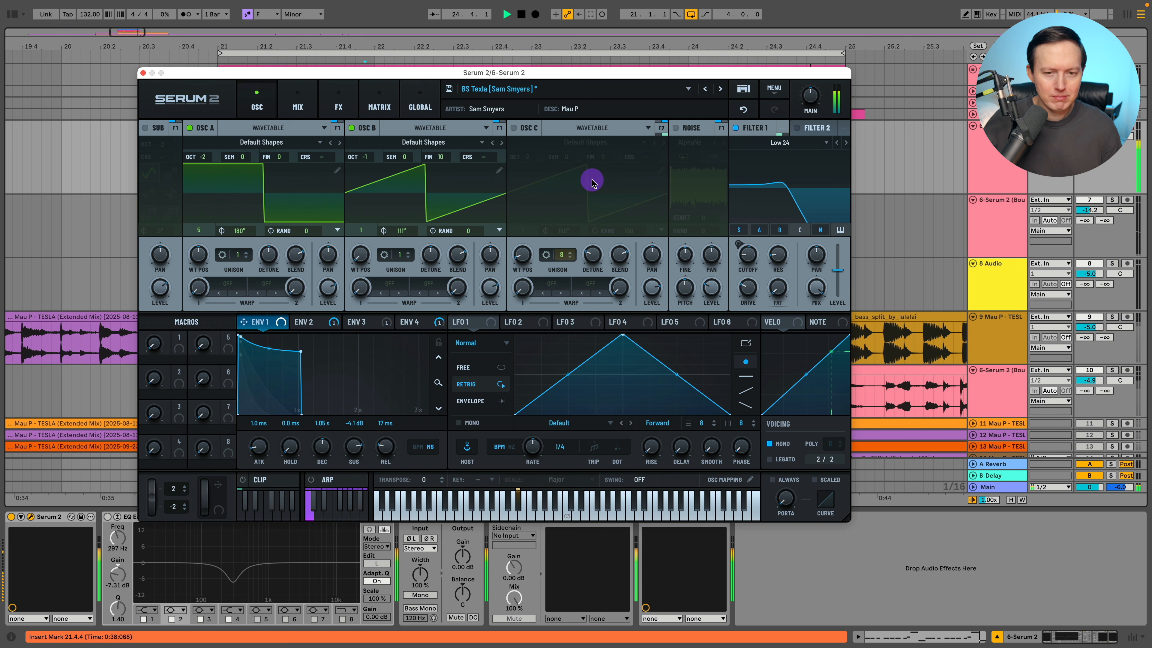
{"action": "left_click_drag", "start_coordinate": [747, 256], "coordinate": [761, 226]}
{"action": "left_click", "coordinate": [742, 109]}
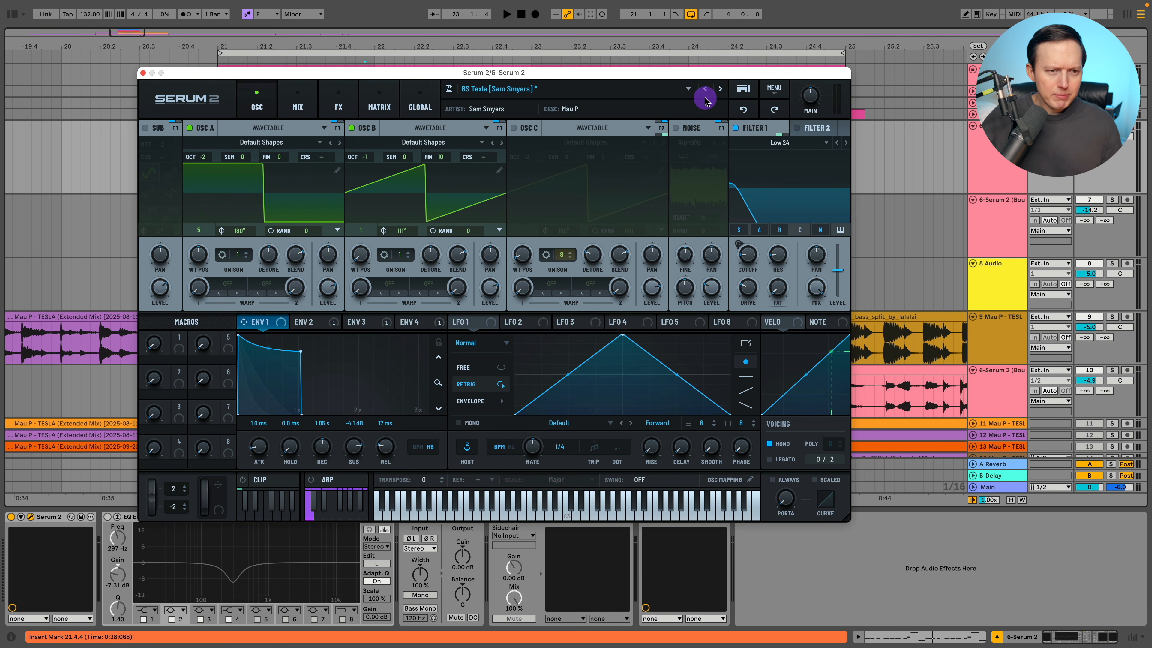
Bypass the Distortion and Equalizer effects on Bus 1 of the Serum 2 patch.
{"action": "left_click", "coordinate": [338, 105]}
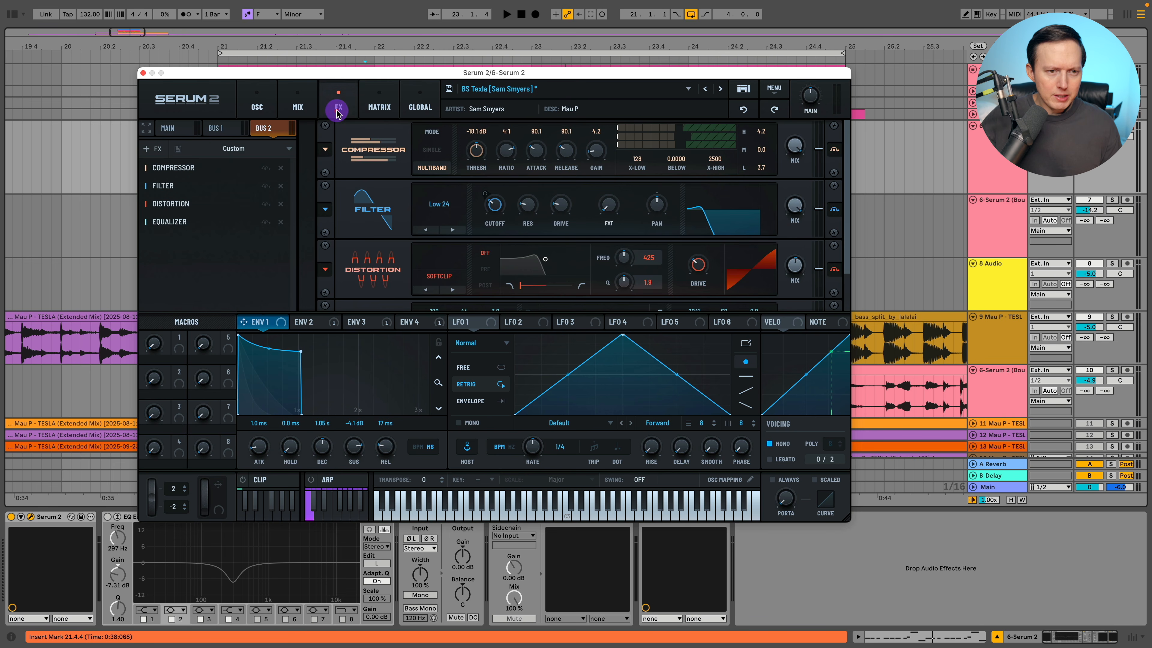
{"action": "left_click", "coordinate": [228, 129]}
{"action": "left_click", "coordinate": [265, 171]}
{"action": "left_click", "coordinate": [265, 185]}
Bypass the Compressor, Filter, Distortion and Equalizer effects on Bus 2.
{"action": "left_click", "coordinate": [266, 130]}
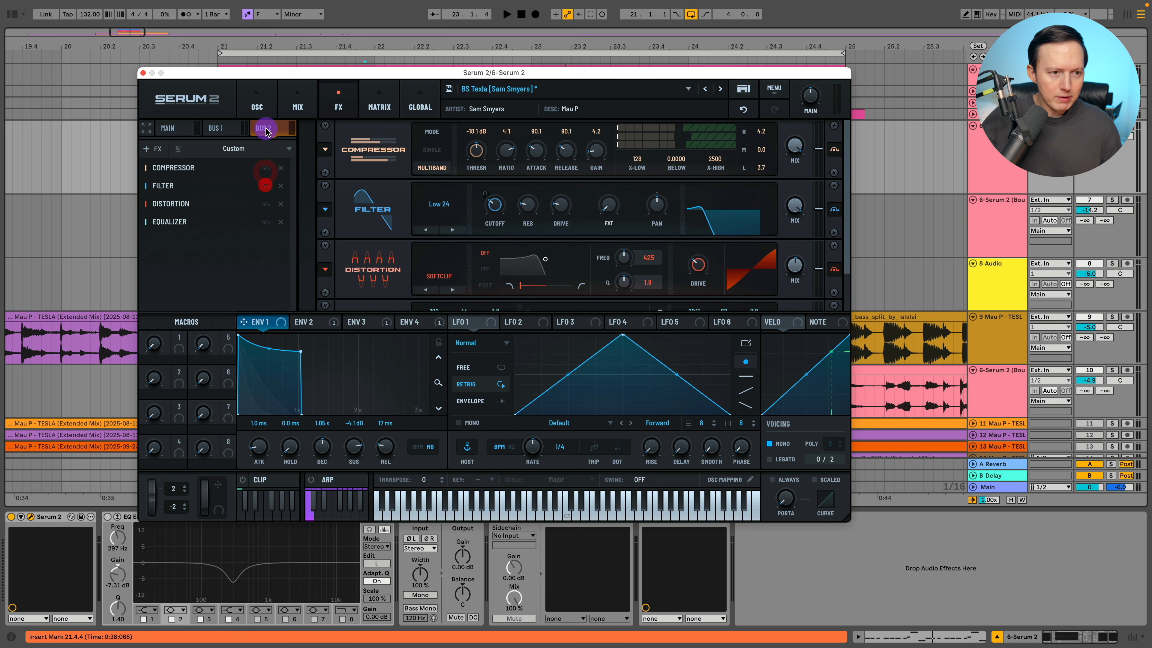
{"action": "left_click", "coordinate": [266, 167]}
{"action": "left_click", "coordinate": [265, 186]}
{"action": "left_click", "coordinate": [265, 203]}
{"action": "left_click", "coordinate": [267, 223]}
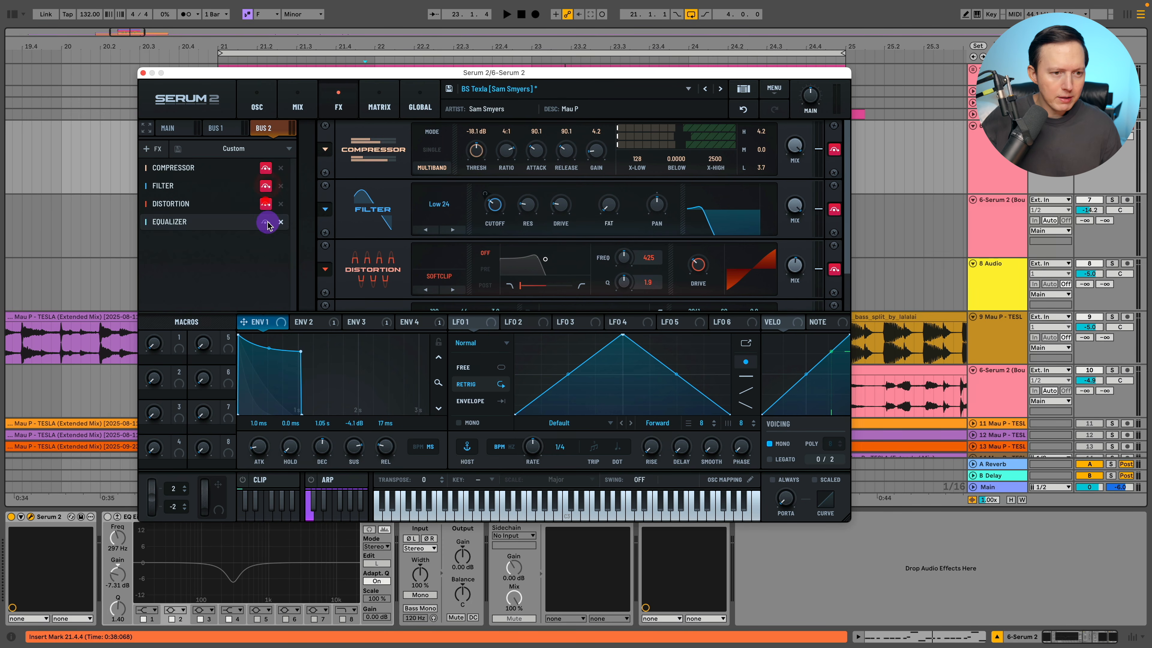
Review the Bus 1 effects and the oscillator page, and display the Main bus effects.
{"action": "left_click", "coordinate": [222, 127]}
{"action": "left_click", "coordinate": [261, 107]}
{"action": "left_click", "coordinate": [340, 105]}
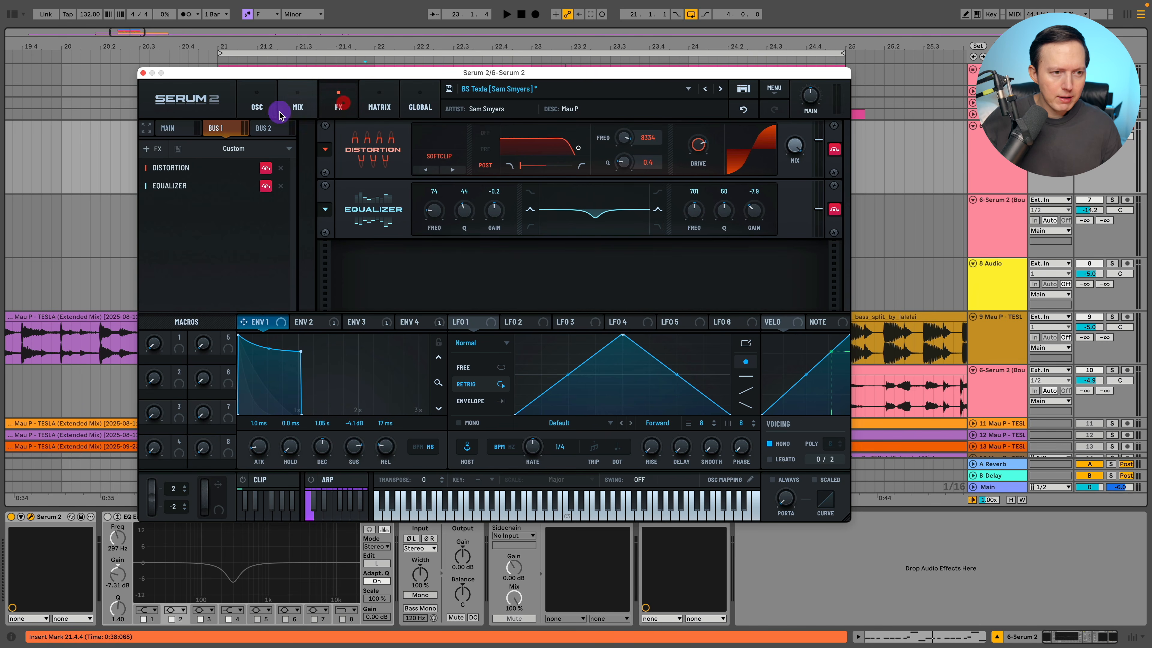
{"action": "left_click", "coordinate": [167, 128]}
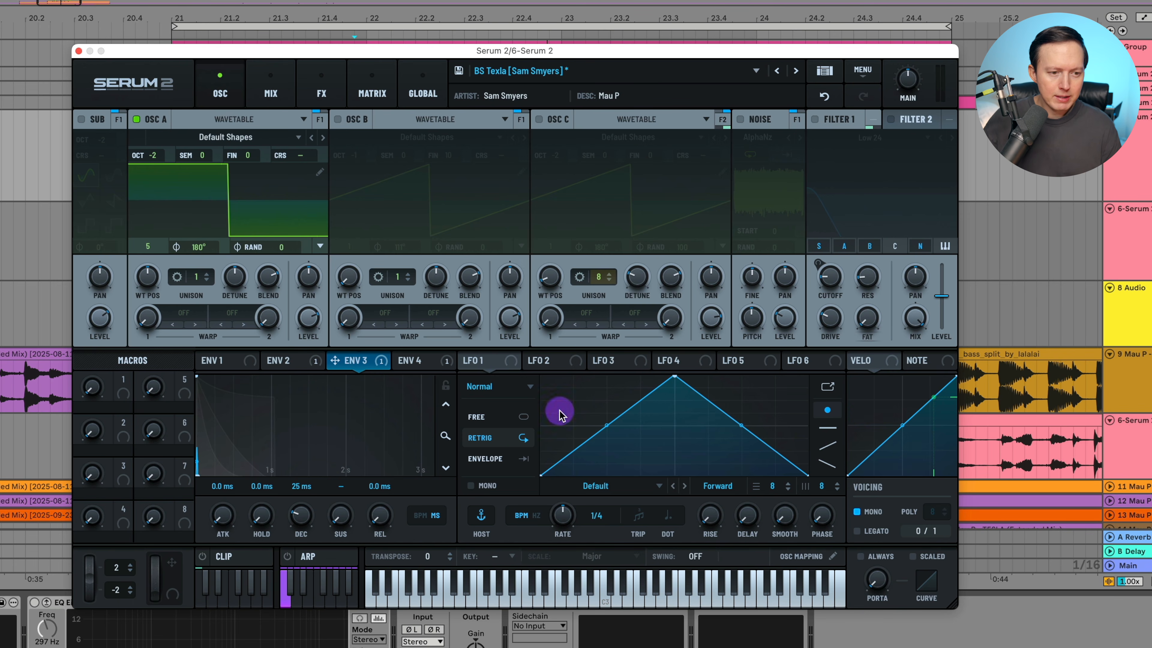
Display Envelope 1 and enable oscillator B alongside oscillator A.
{"action": "left_click", "coordinate": [223, 361]}
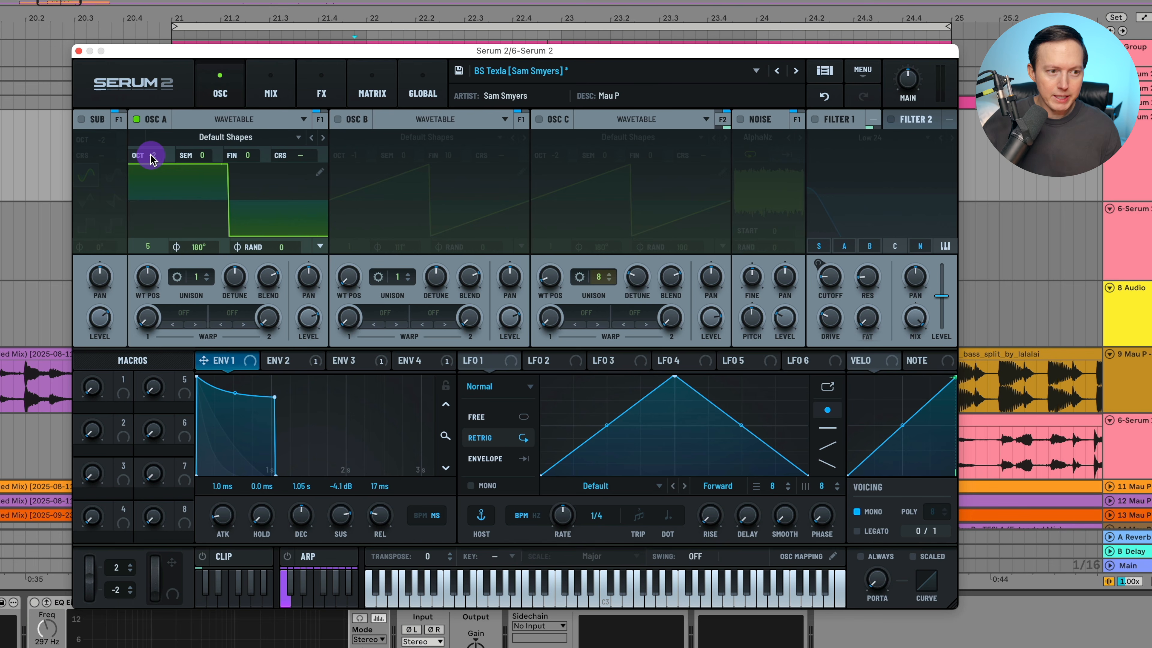
{"action": "left_click", "coordinate": [337, 119]}
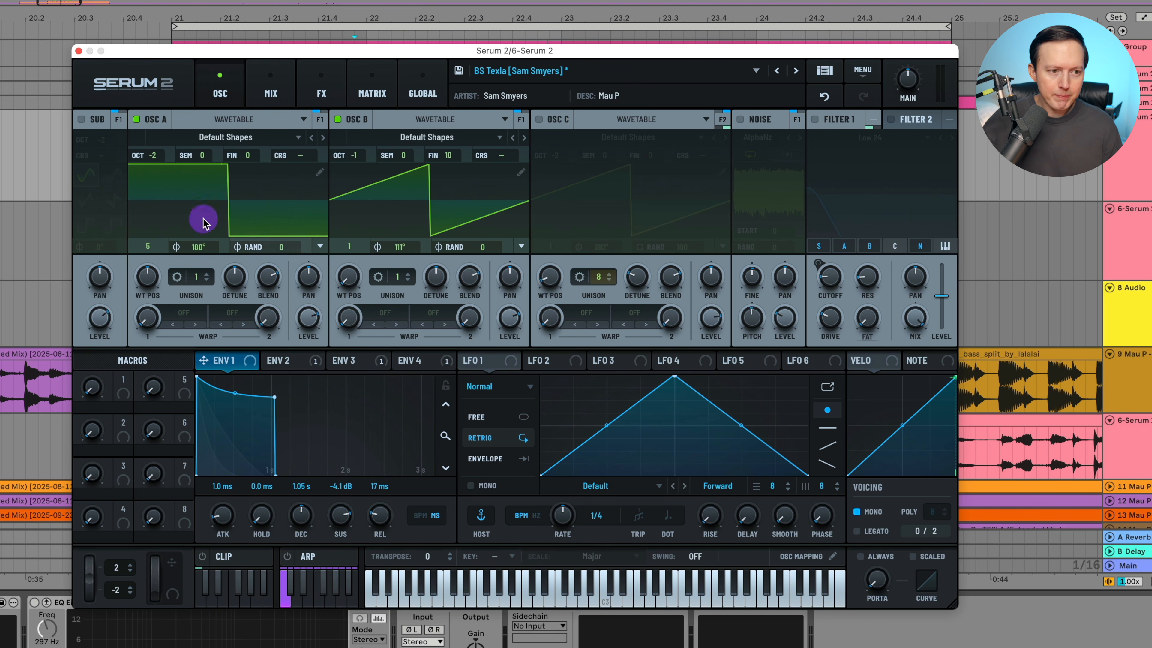
Look through oscillator A's wavetable categories, keeping Default Shapes and leaving the wavetable position at 5.
{"action": "left_click", "coordinate": [248, 137]}
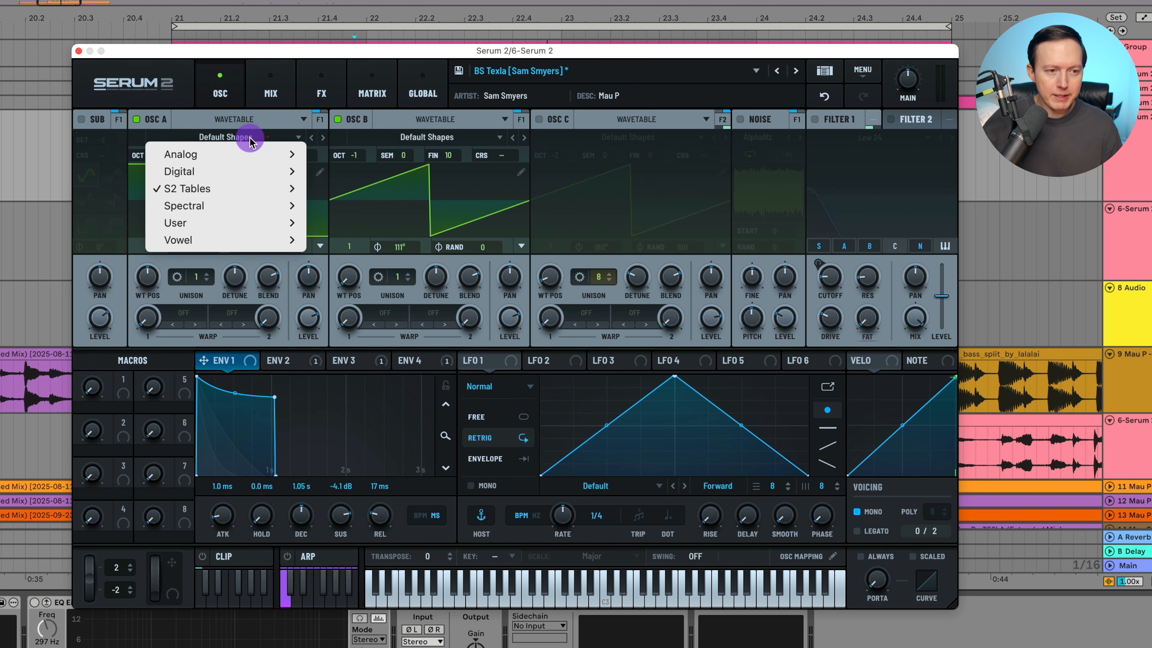
{"action": "left_click", "coordinate": [253, 135]}
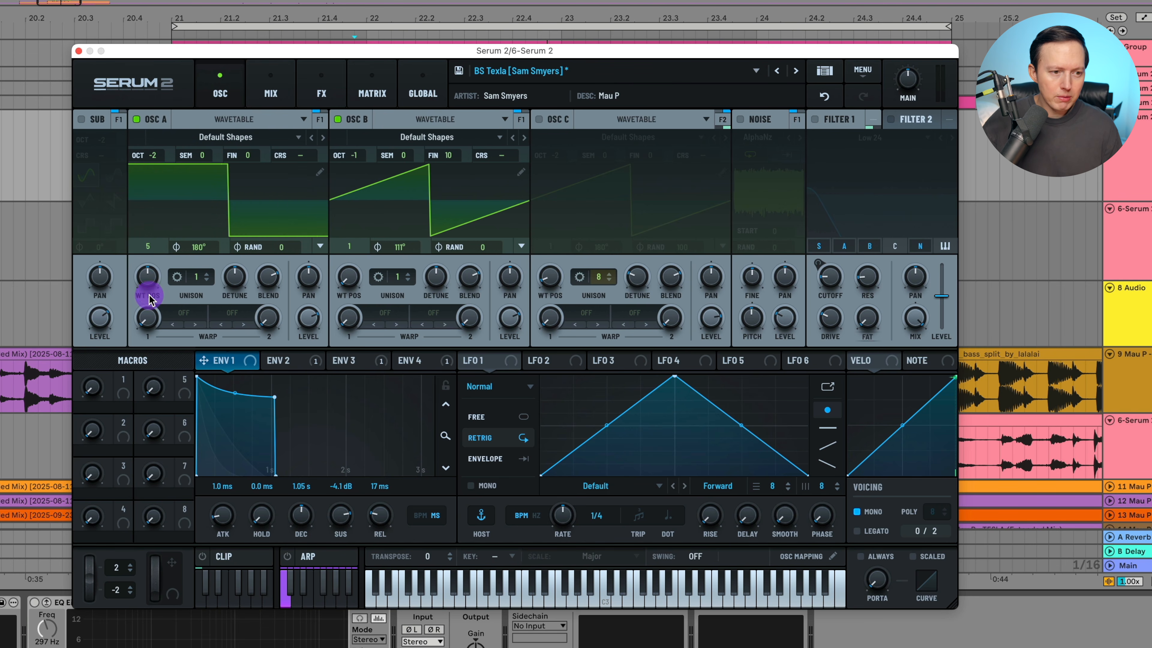
{"action": "mouse_move", "coordinate": [150, 282]}
{"action": "left_mouse_down"}
{"action": "mouse_move", "coordinate": [150, 350]}
{"action": "mouse_move", "coordinate": [149, 270]}
{"action": "left_mouse_up"}
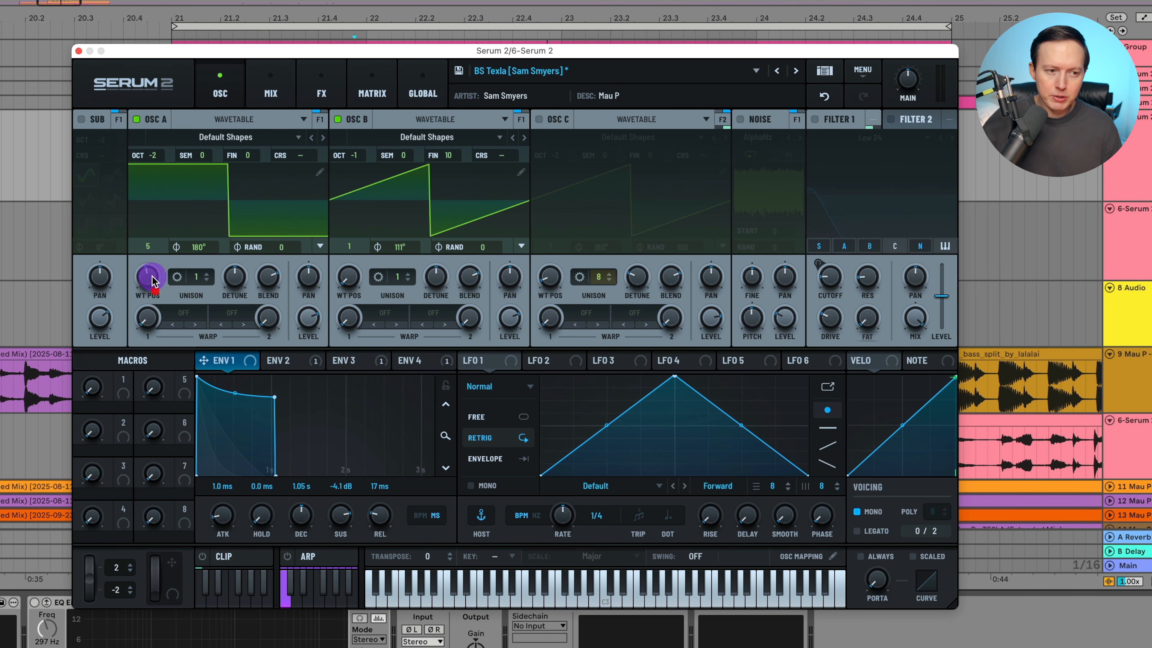
Keep oscillator B's wavetable position at 1 and set its phase to 130°.
{"action": "left_click_drag", "start_coordinate": [341, 275], "coordinate": [348, 290]}
{"action": "left_click", "coordinate": [347, 285]}
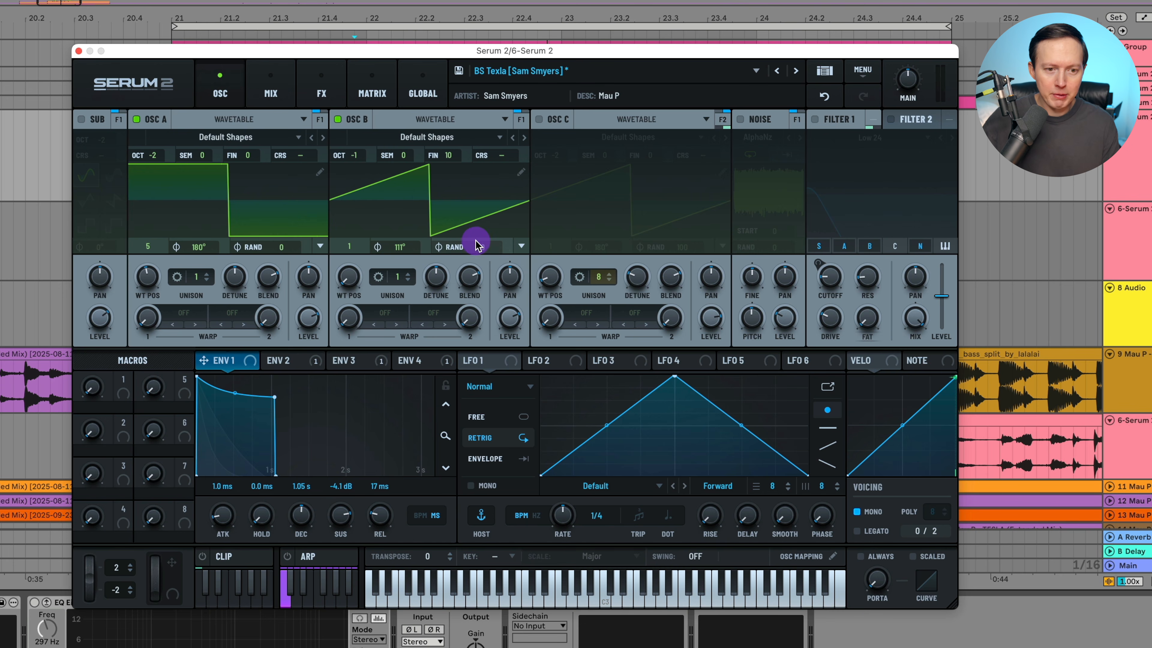
{"action": "mouse_move", "coordinate": [414, 253]}
{"action": "left_mouse_down"}
{"action": "mouse_move", "coordinate": [424, 200]}
{"action": "mouse_move", "coordinate": [405, 283]}
{"action": "mouse_move", "coordinate": [424, 186]}
{"action": "mouse_move", "coordinate": [426, 254]}
{"action": "left_mouse_up"}
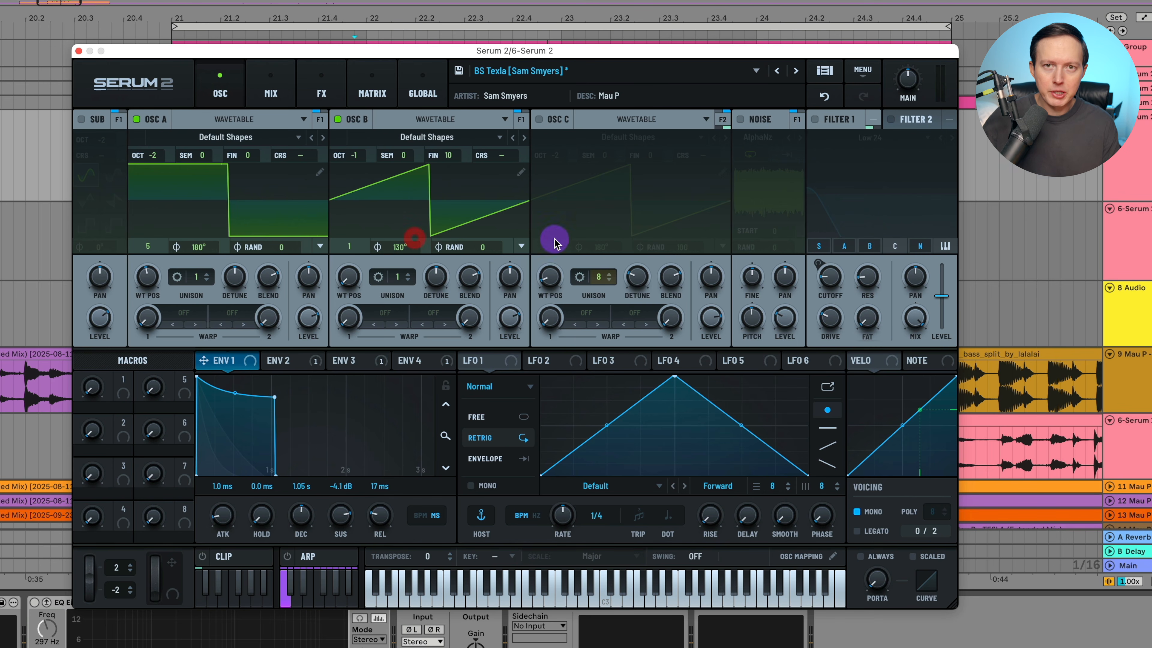
Undo the last change to oscillator B's phase.
{"action": "left_click", "coordinate": [824, 96]}
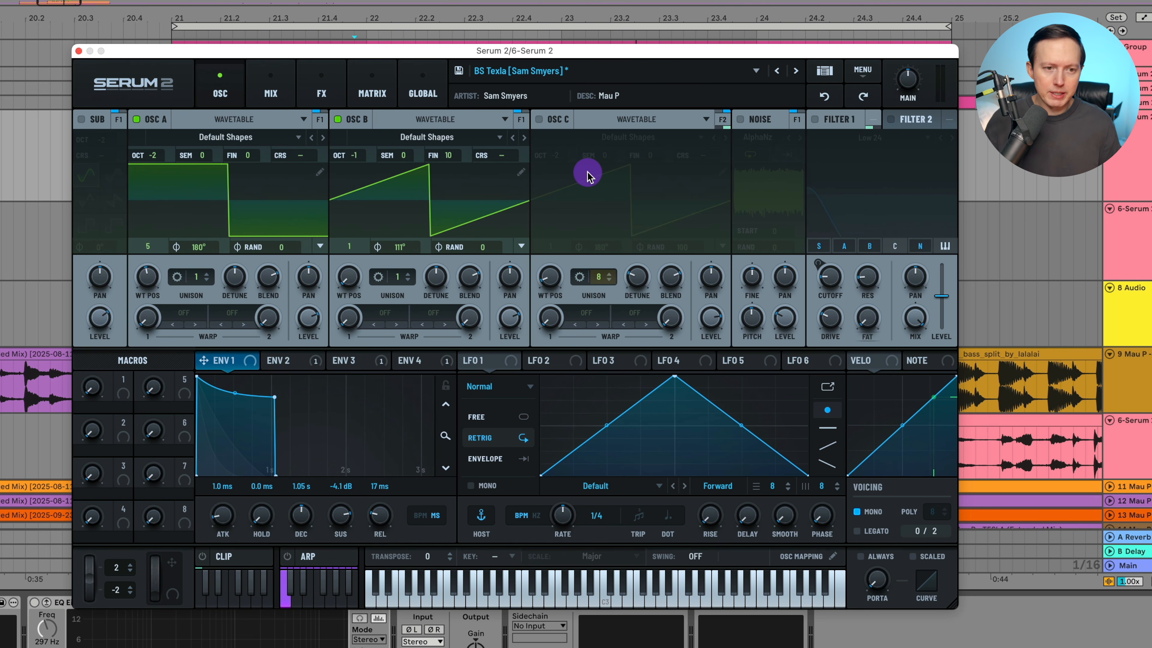
Display Envelope 2 and enable Filter 1, keeping its filter type at Low 24.
{"action": "left_click", "coordinate": [290, 360]}
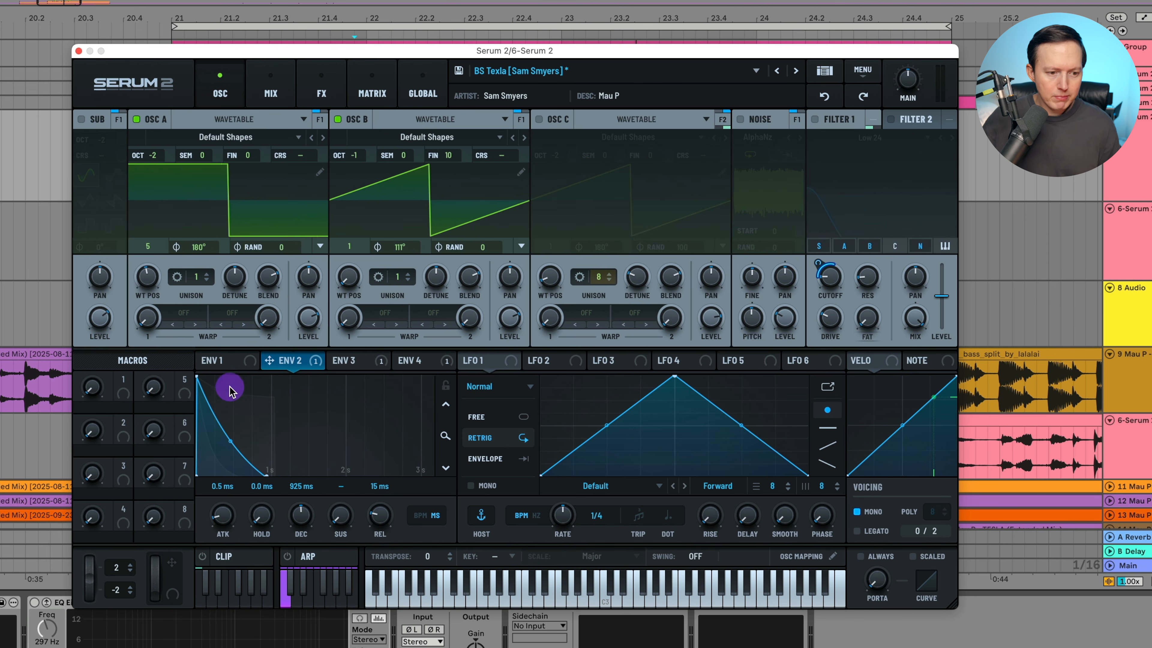
{"action": "left_click", "coordinate": [836, 119]}
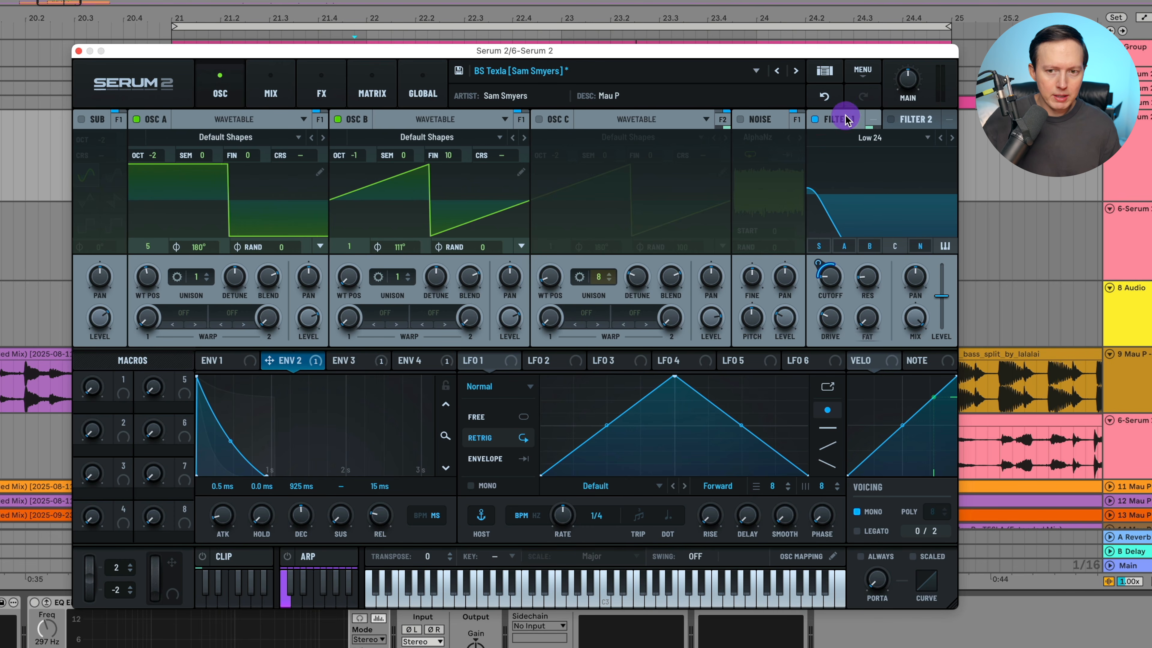
{"action": "left_click", "coordinate": [882, 136]}
{"action": "mouse_move", "coordinate": [889, 162]}
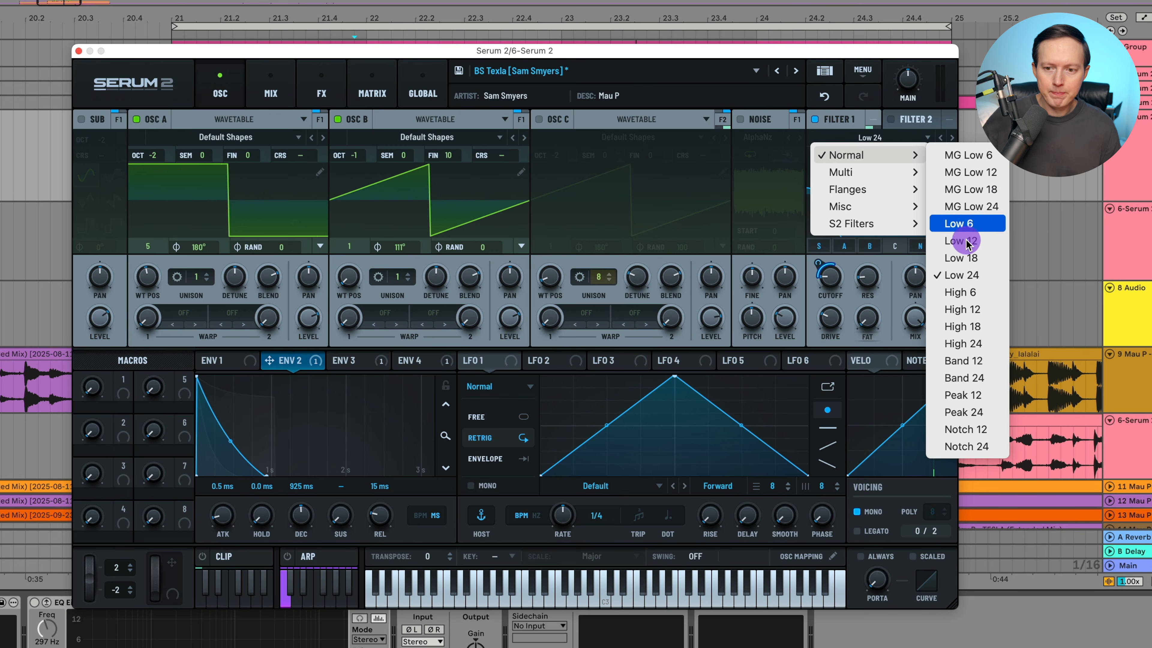
{"action": "left_click", "coordinate": [888, 137]}
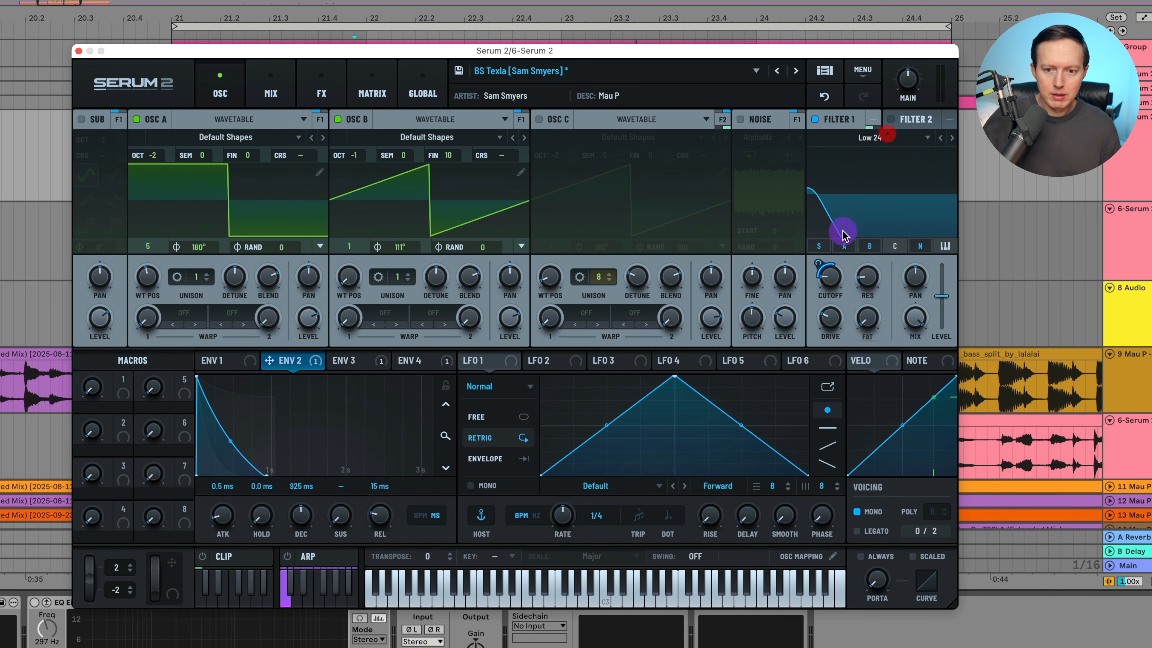
Set Envelope 2's modulation of Filter 1's cutoff to about 39%, with a range of 30 to 632.
{"action": "left_click_drag", "start_coordinate": [290, 363], "coordinate": [836, 273]}
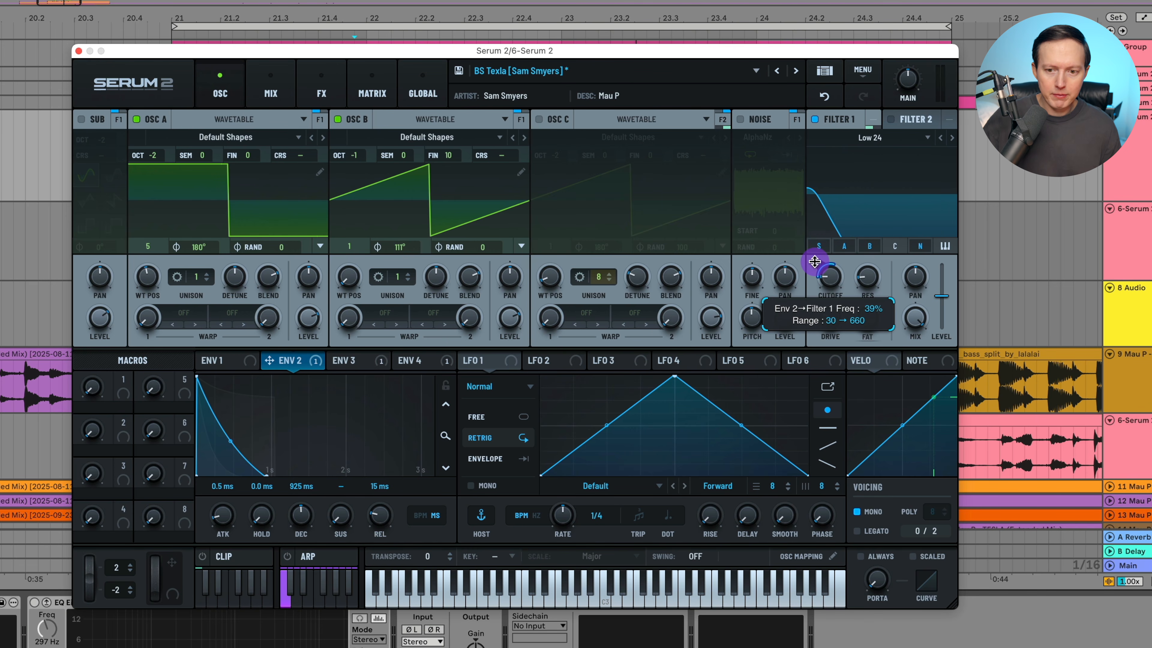
{"action": "left_click", "coordinate": [816, 261]}
{"action": "left_click", "coordinate": [828, 276]}
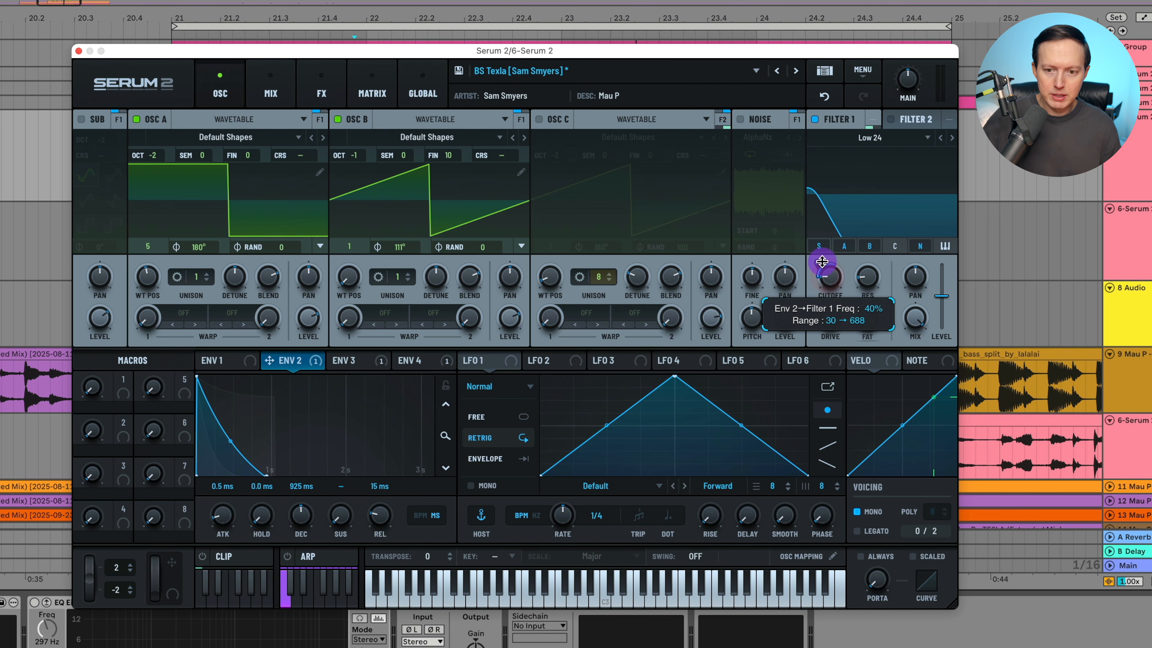
{"action": "left_click", "coordinate": [822, 262]}
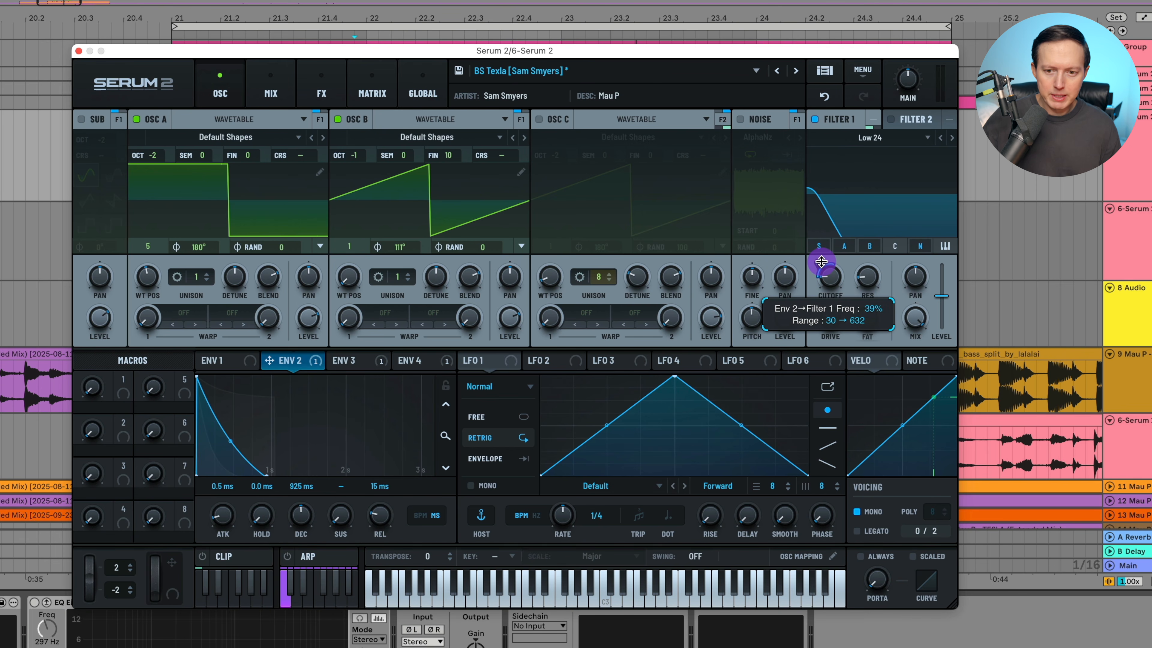
{"action": "left_click", "coordinate": [821, 261]}
{"action": "left_click", "coordinate": [872, 273]}
{"action": "left_click", "coordinate": [835, 314]}
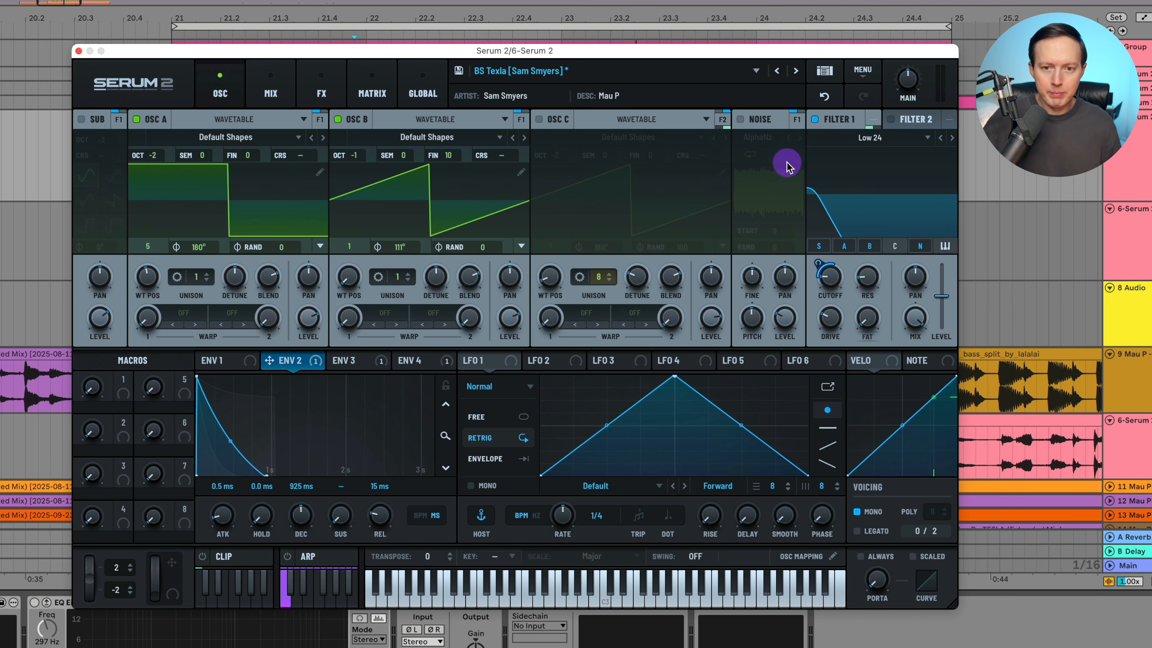
Remove the sub and noise sources from Filter 1's inputs, leaving oscillators A and B routed through it.
{"action": "left_click", "coordinate": [819, 247]}
{"action": "left_click", "coordinate": [919, 247]}
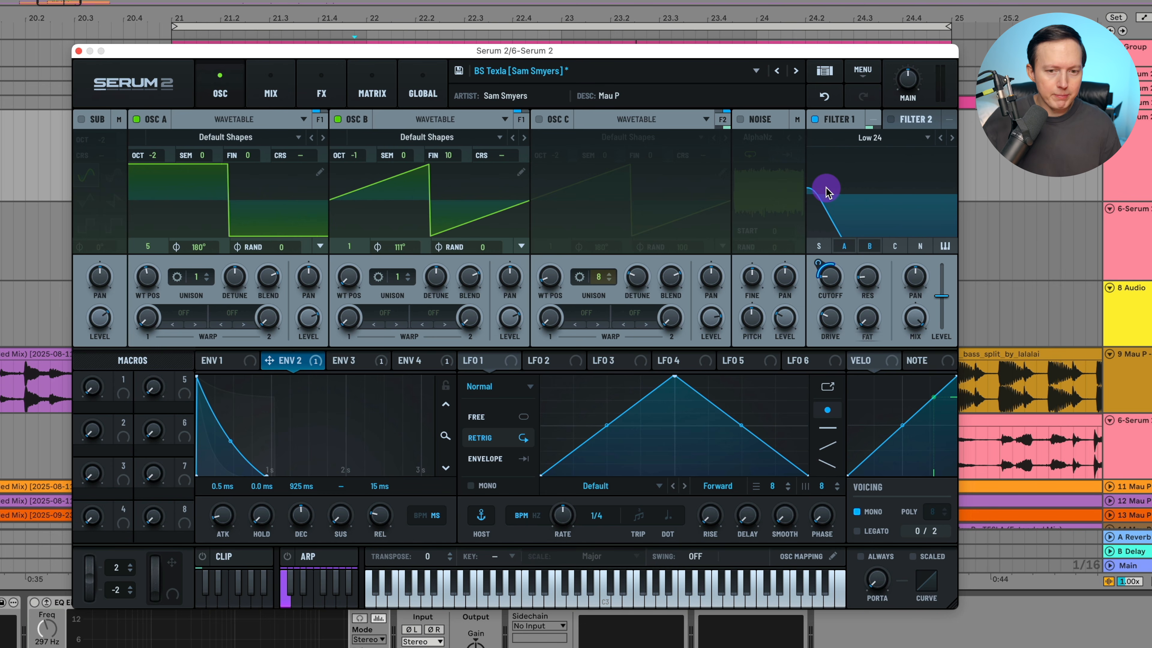
{"action": "key", "text": "space"}
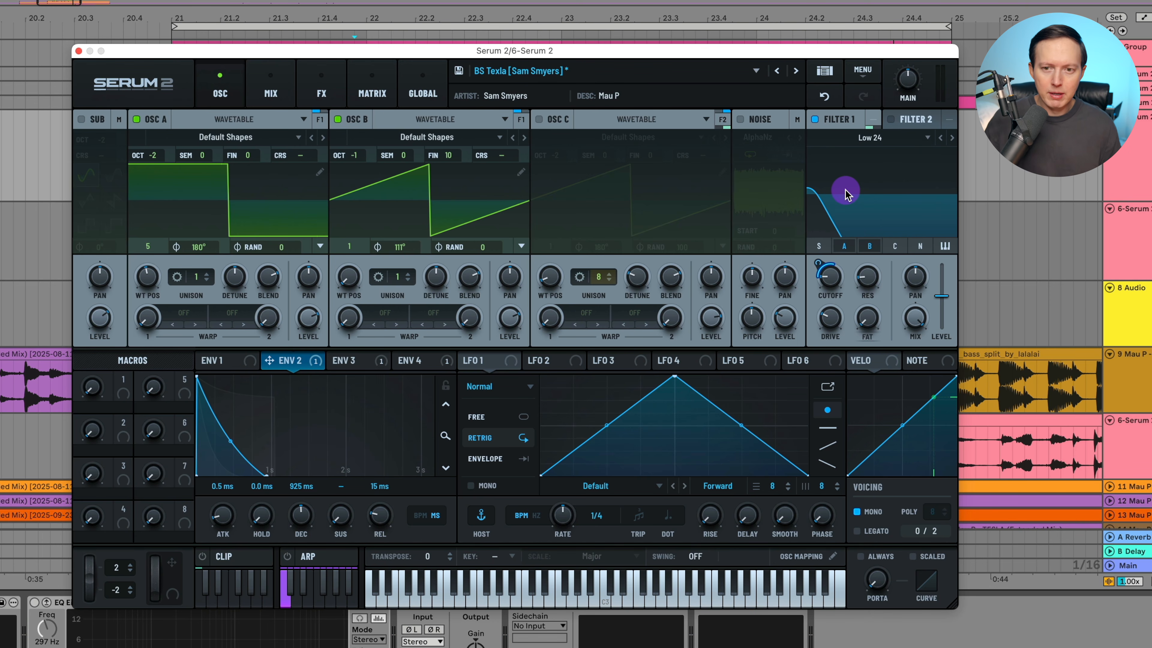
Open Filter 1's output routing and try sending the filter to Main.
{"action": "left_click", "coordinate": [872, 119]}
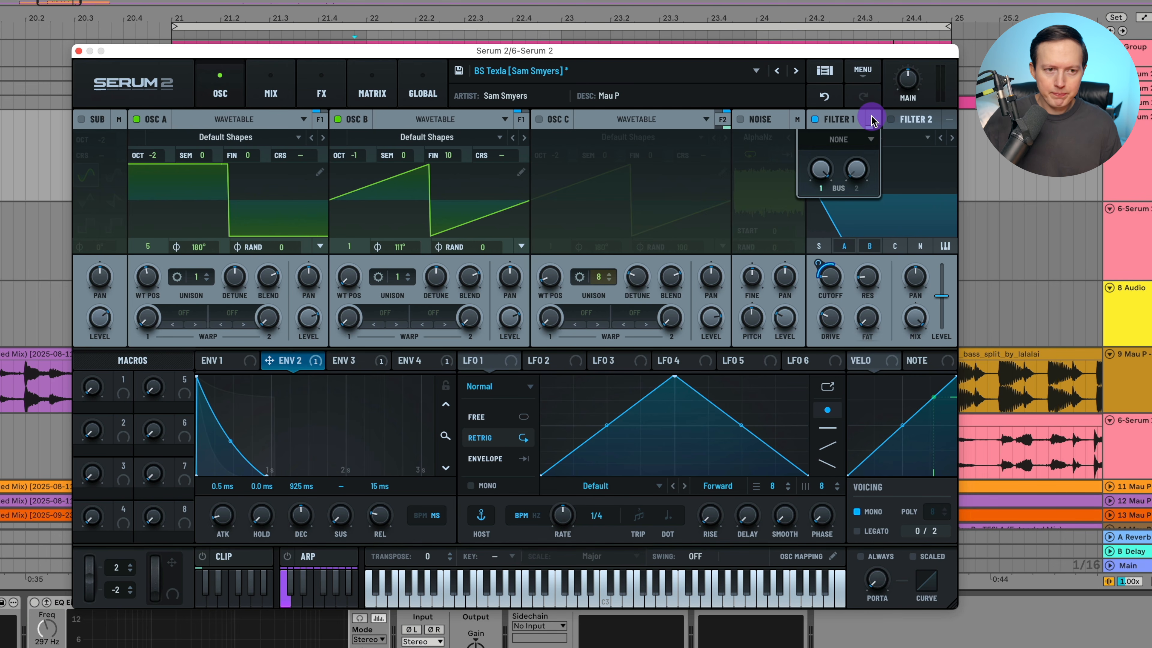
{"action": "left_click", "coordinate": [871, 119]}
{"action": "left_click", "coordinate": [871, 119]}
{"action": "left_click", "coordinate": [821, 170]}
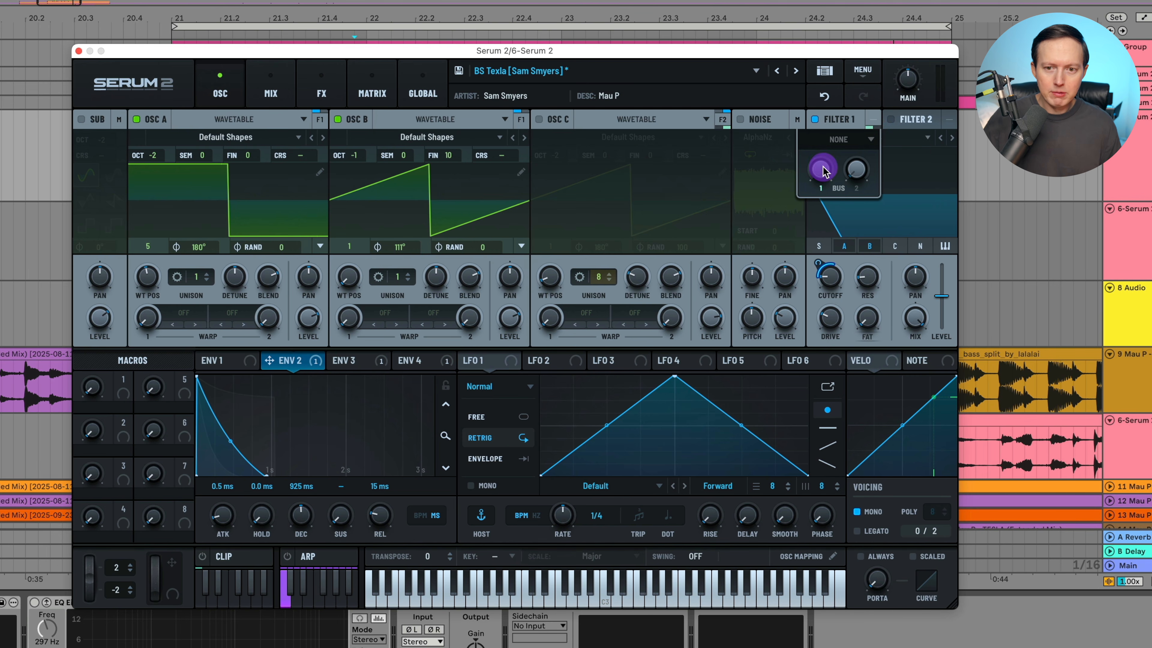
{"action": "left_click", "coordinate": [856, 139]}
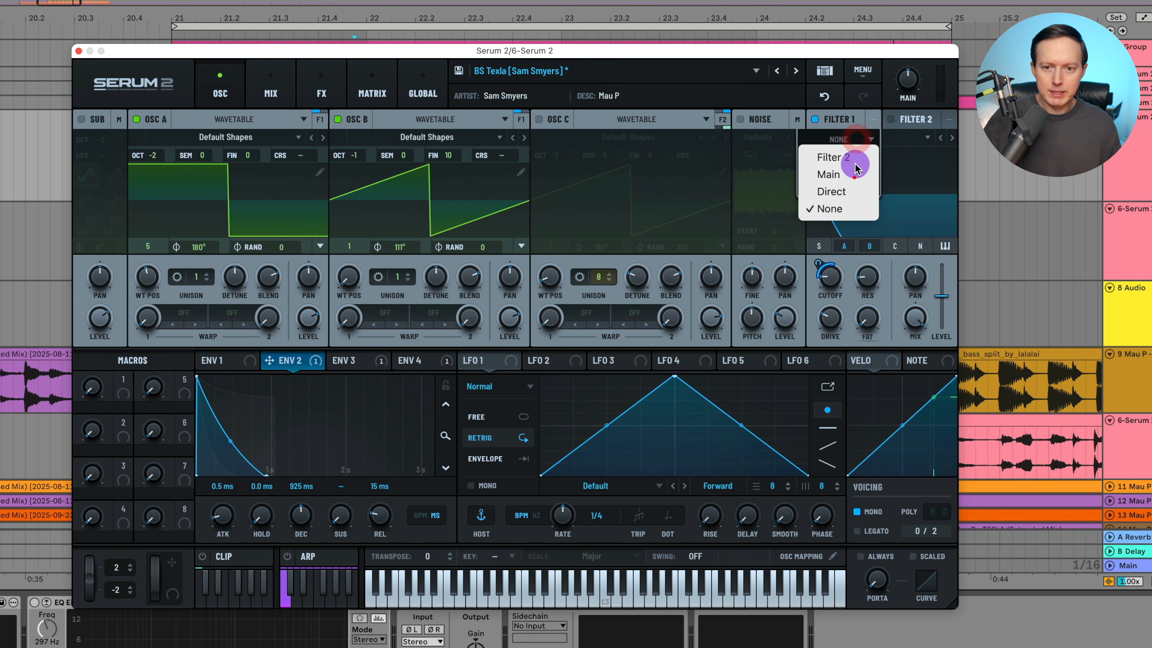
{"action": "left_click", "coordinate": [855, 174]}
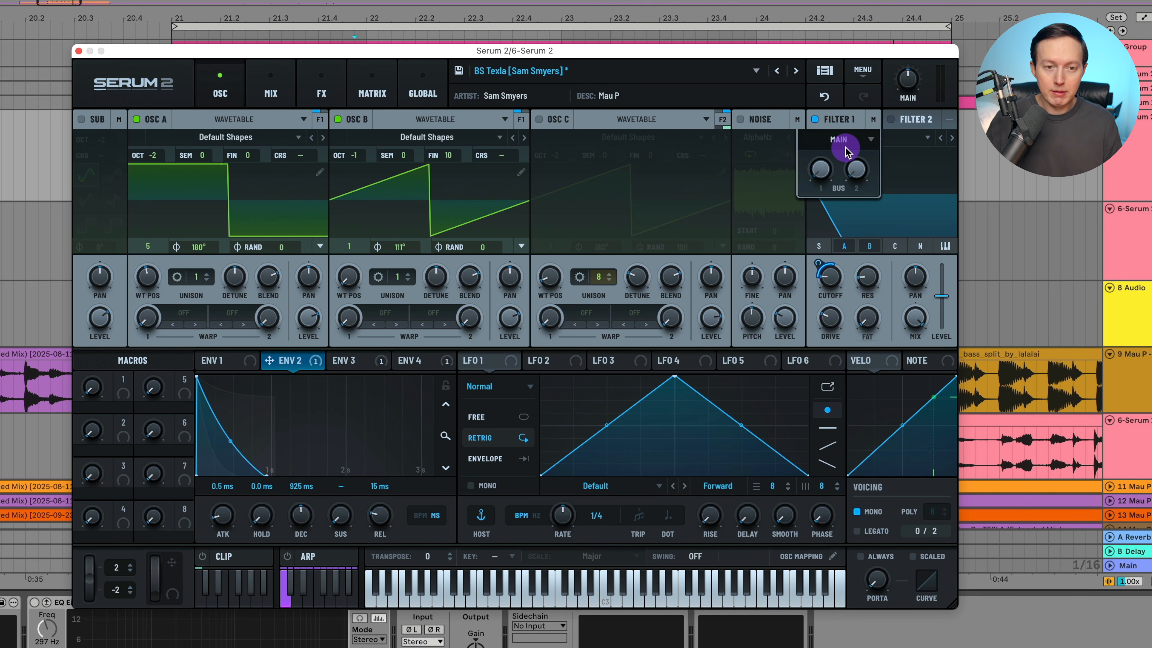
Set Filter 1's output back to None and raise its Bus 1 send fully.
{"action": "left_click", "coordinate": [856, 143]}
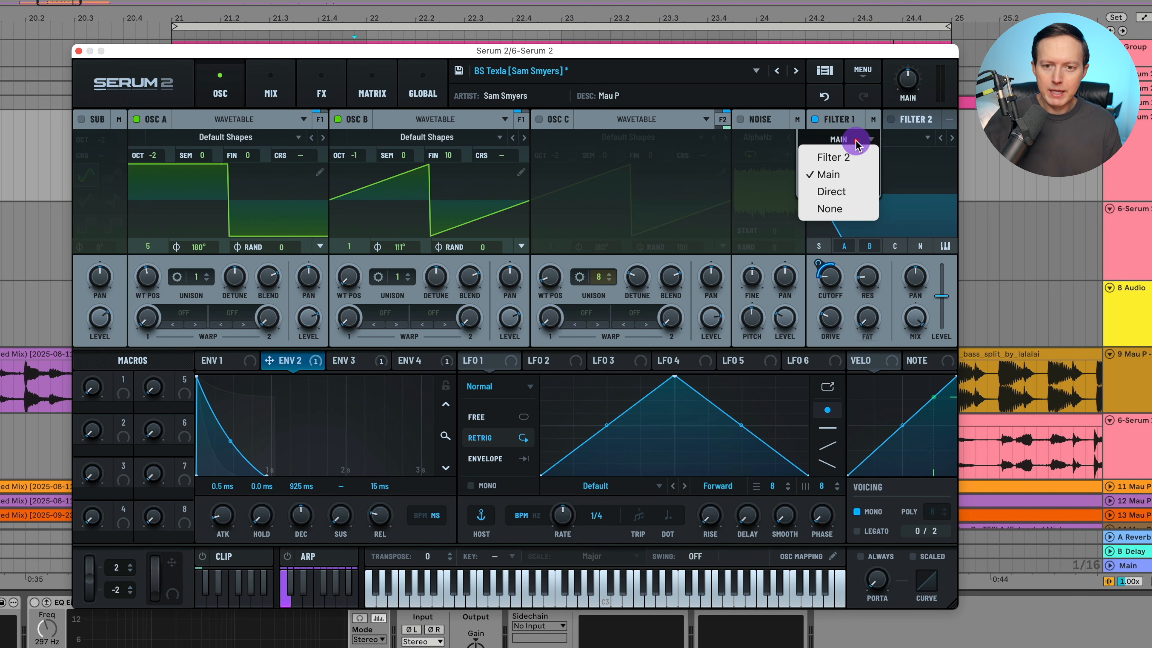
{"action": "left_click", "coordinate": [857, 206]}
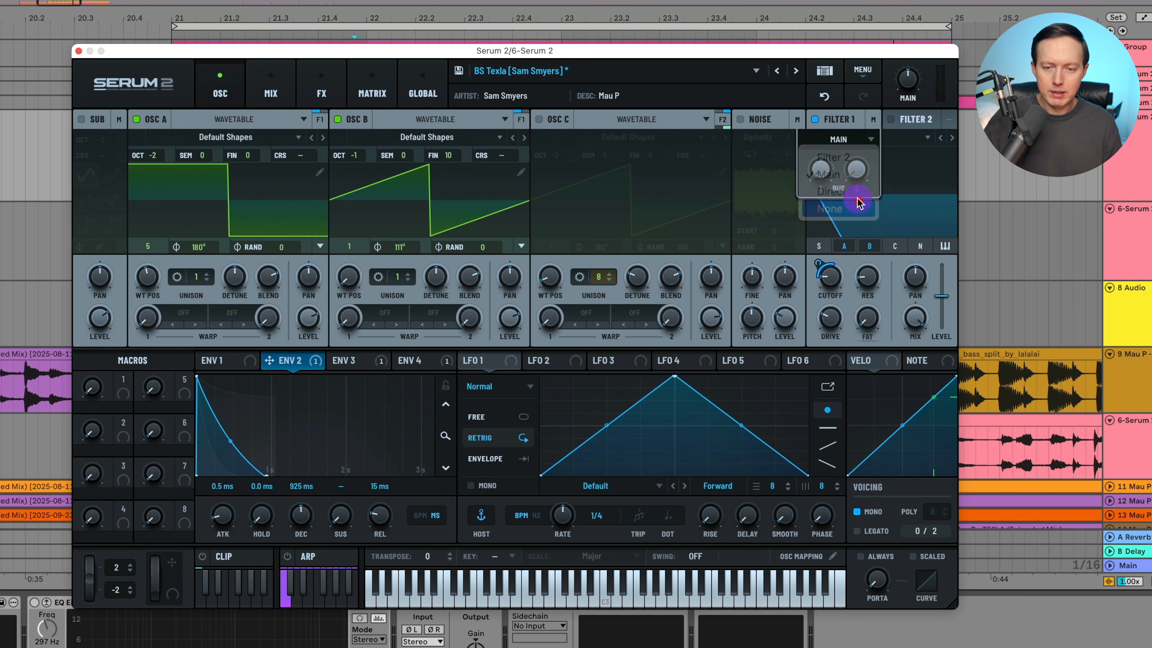
{"action": "left_click_drag", "start_coordinate": [827, 176], "coordinate": [827, 118]}
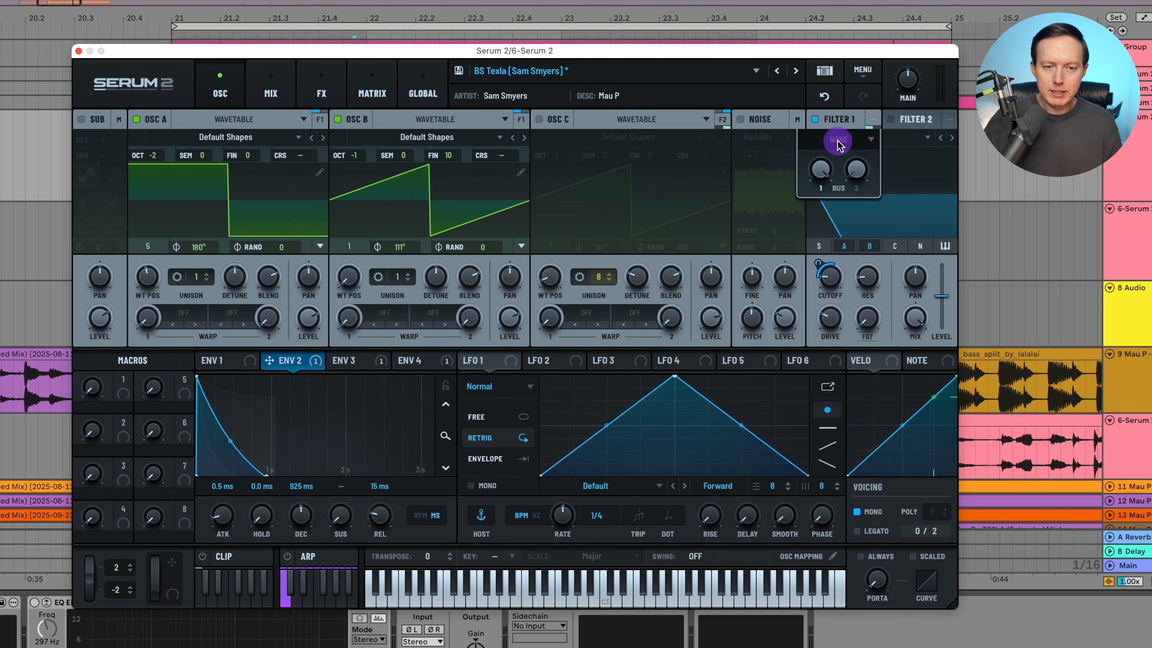
Compare the mixer's oscillator and filter routing with the effects loaded on Bus 1.
{"action": "left_click", "coordinate": [271, 93]}
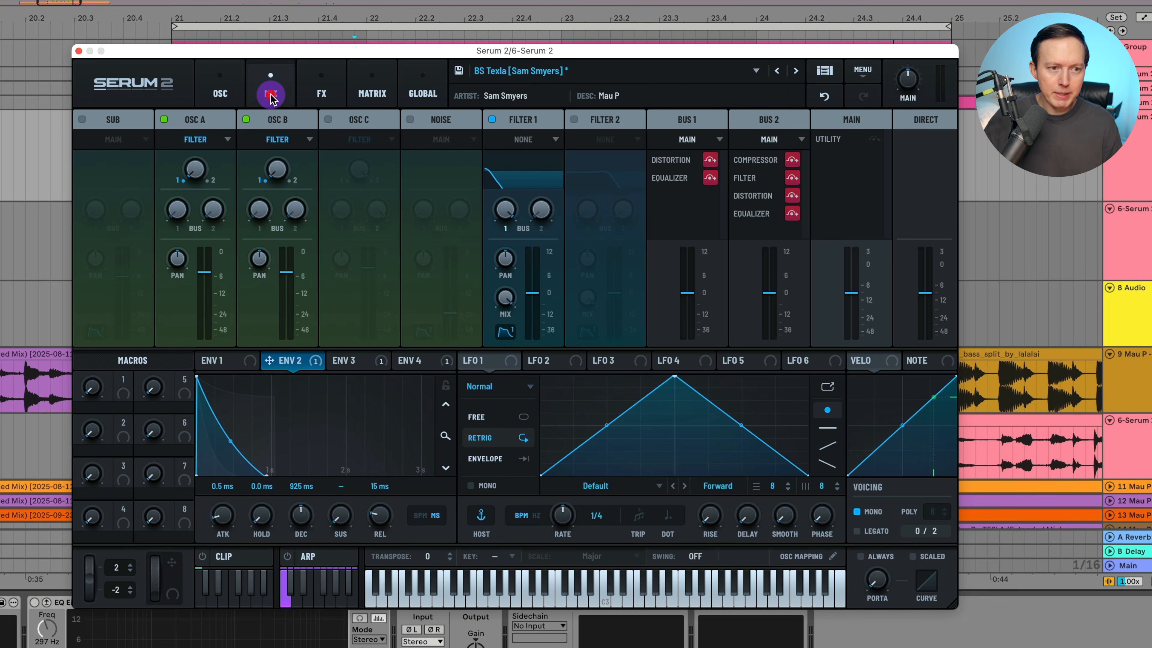
{"action": "left_click", "coordinate": [321, 93]}
{"action": "left_click", "coordinate": [361, 93]}
{"action": "left_click", "coordinate": [271, 93]}
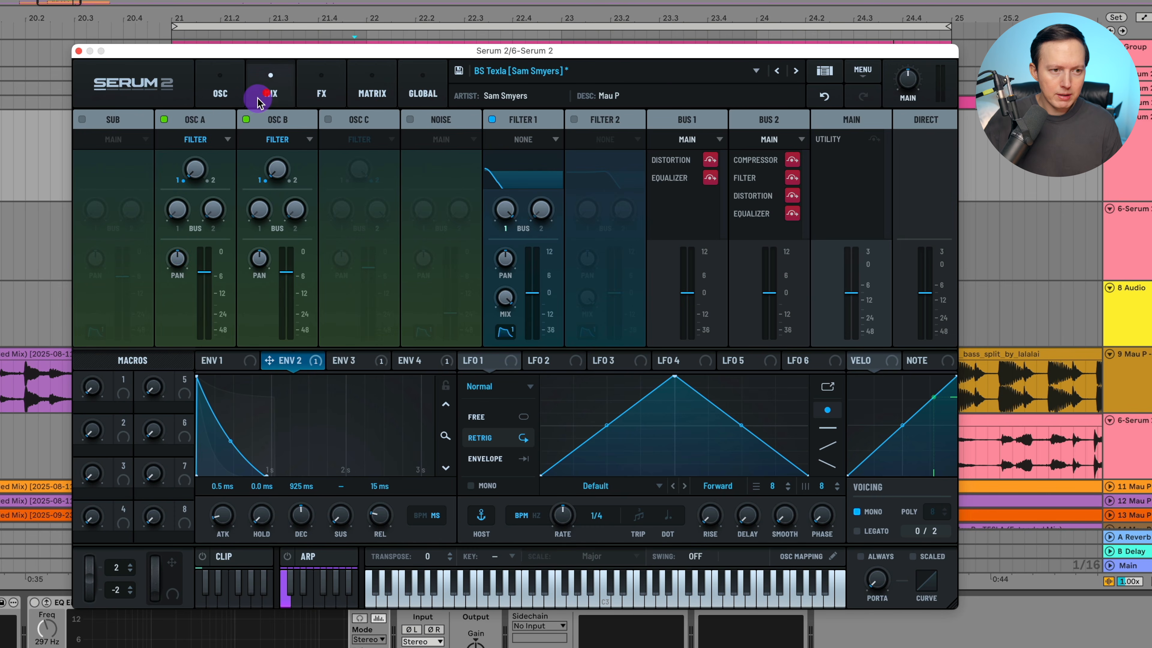
{"action": "left_click", "coordinate": [329, 96]}
{"action": "left_click", "coordinate": [183, 119]}
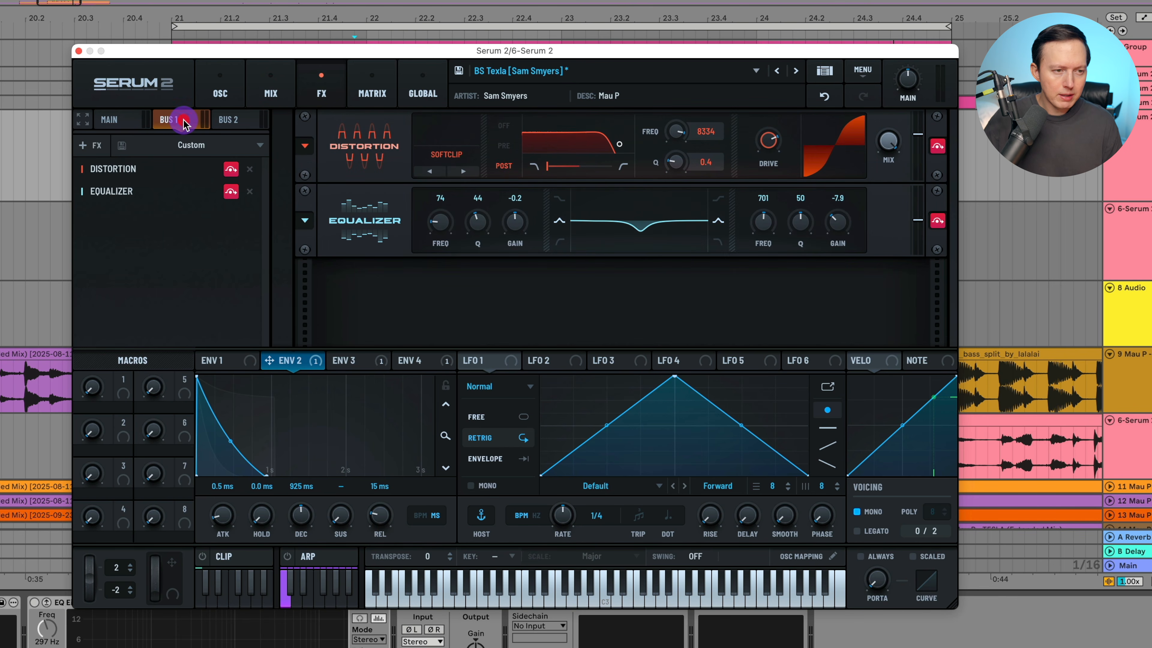
{"action": "left_click", "coordinate": [263, 101]}
{"action": "left_click", "coordinate": [228, 96]}
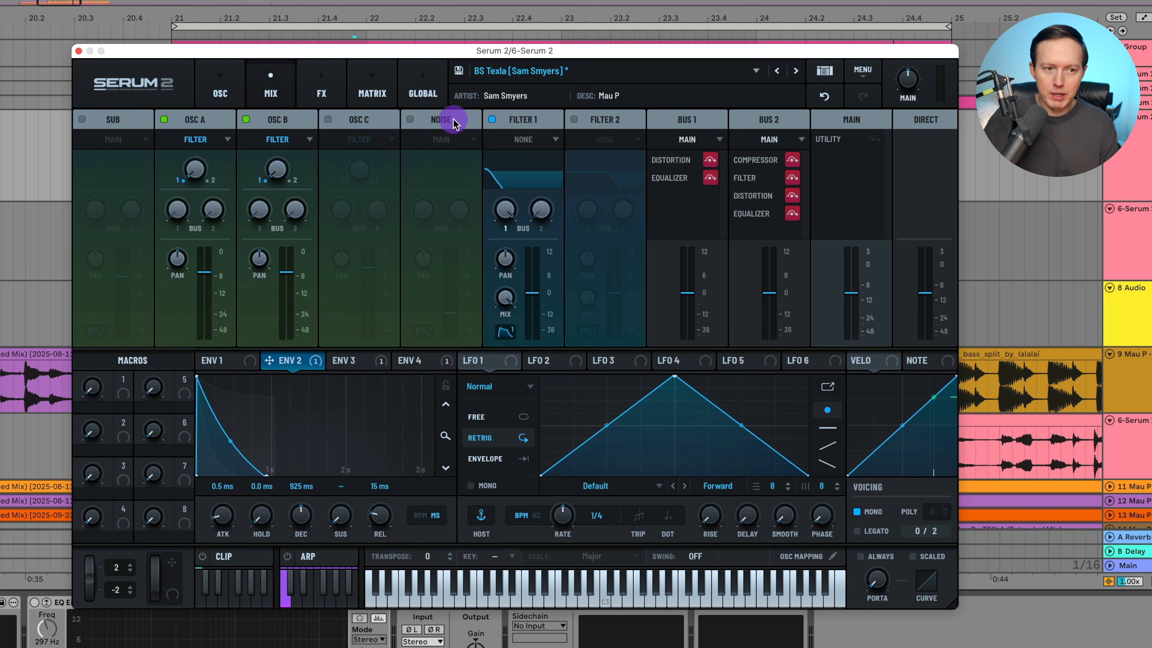
Turn on Bus 1's Distortion and Equalizer effects, playing the bass to hear the distortion.
{"action": "left_click", "coordinate": [318, 85]}
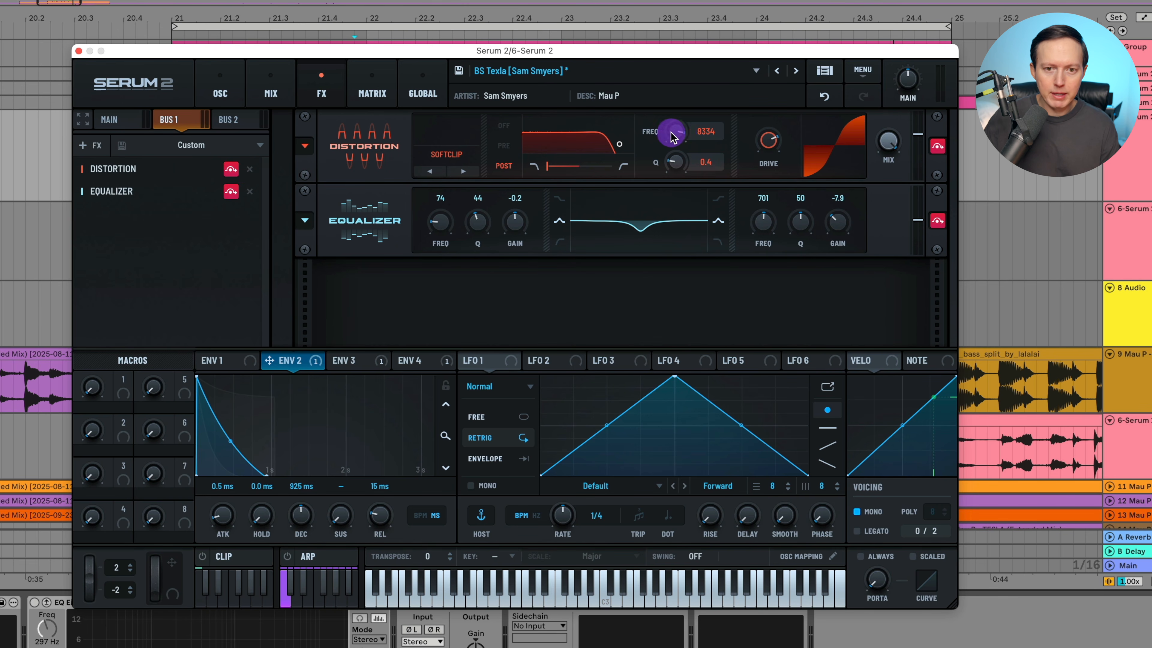
{"action": "mouse_move", "coordinate": [765, 144]}
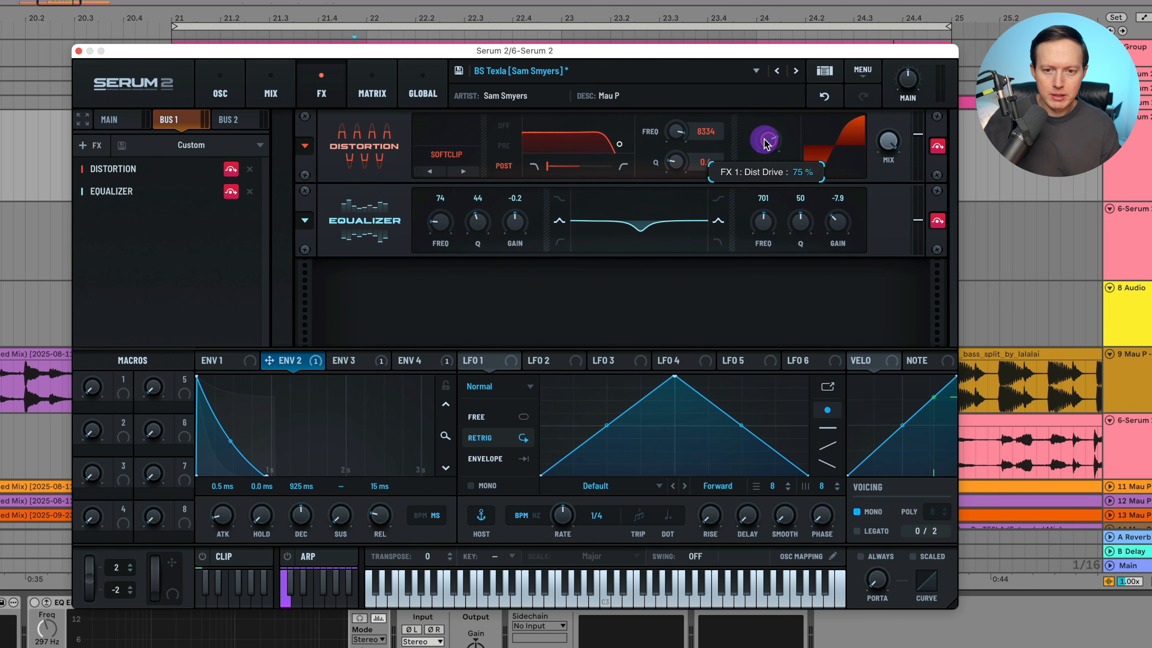
{"action": "mouse_move", "coordinate": [889, 145]}
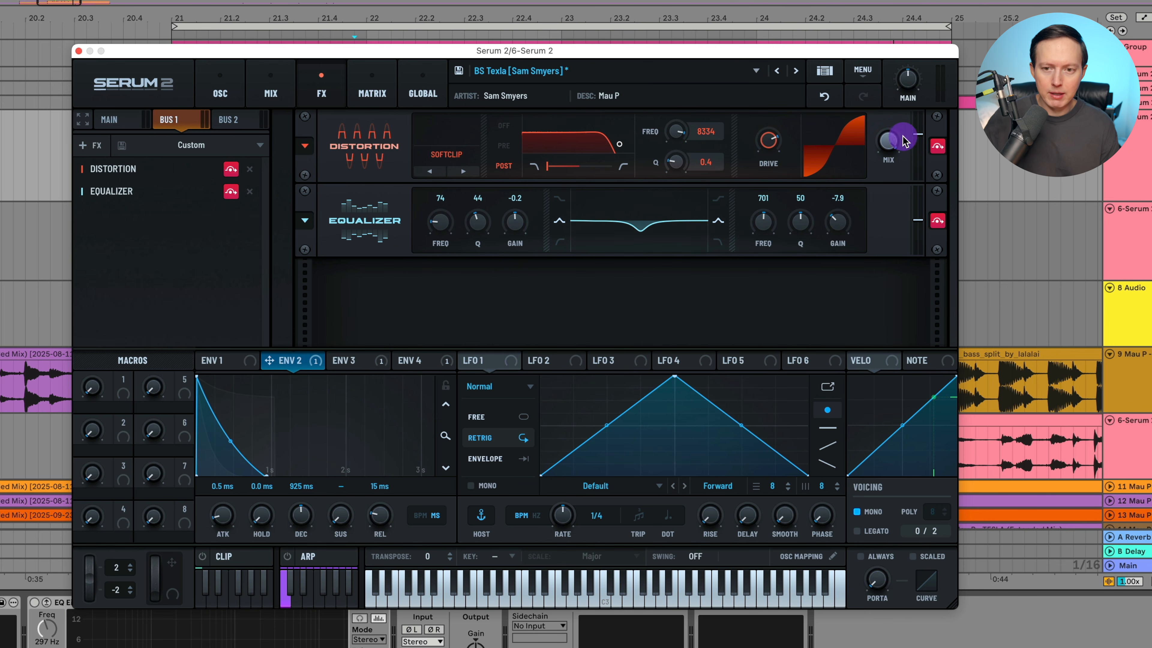
{"action": "key", "text": "space"}
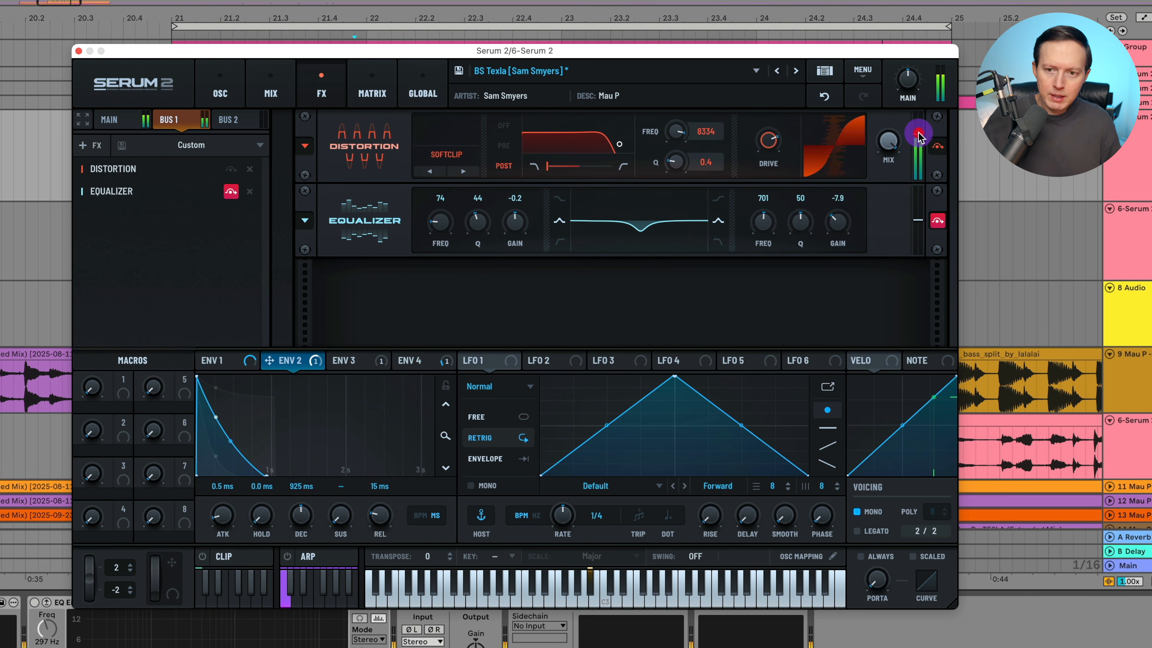
{"action": "key", "text": "space"}
{"action": "key", "text": "space"}
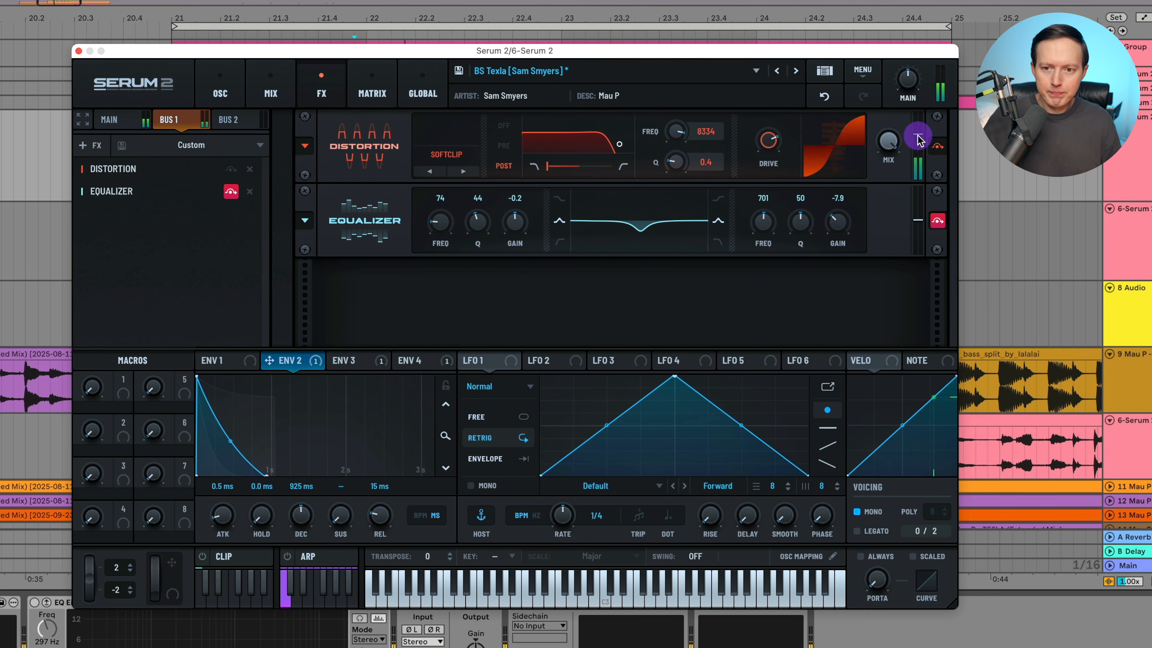
{"action": "left_click", "coordinate": [917, 135]}
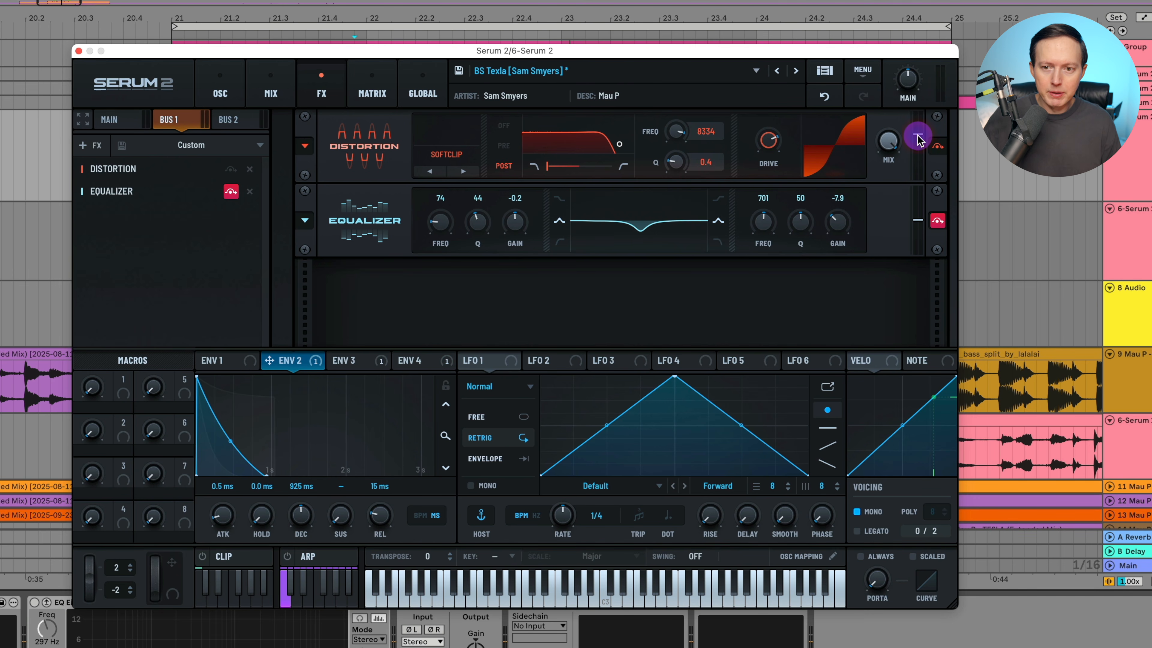
{"action": "left_click", "coordinate": [936, 222]}
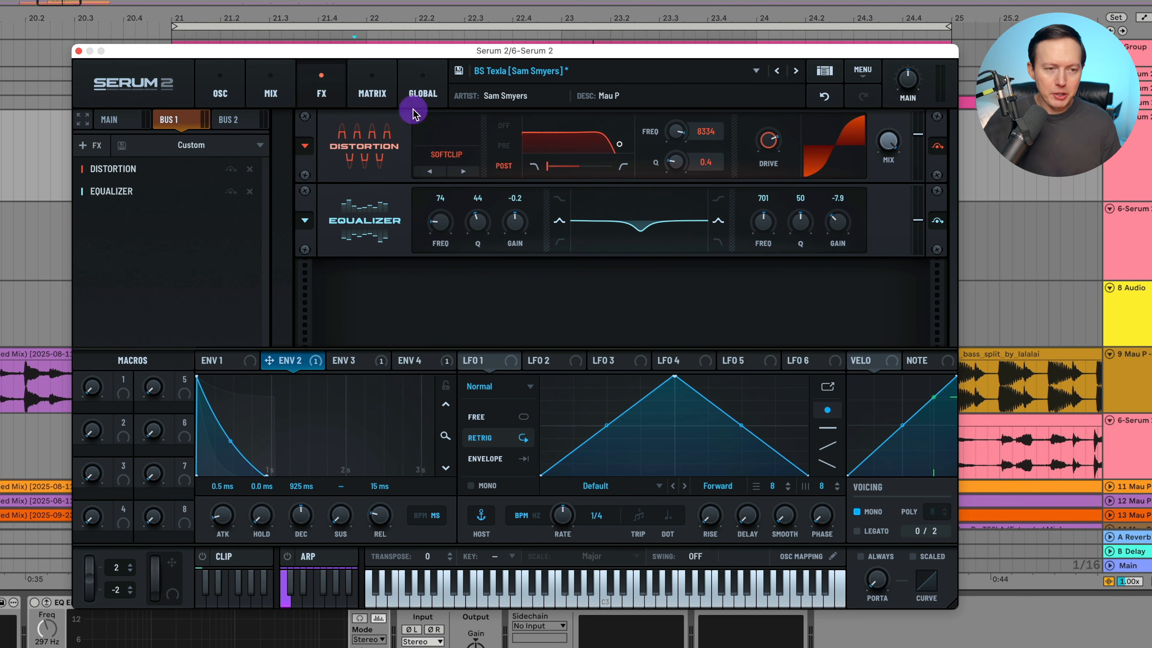
Check the mixer, return to the oscillator page and enable oscillator C.
{"action": "left_click", "coordinate": [272, 93]}
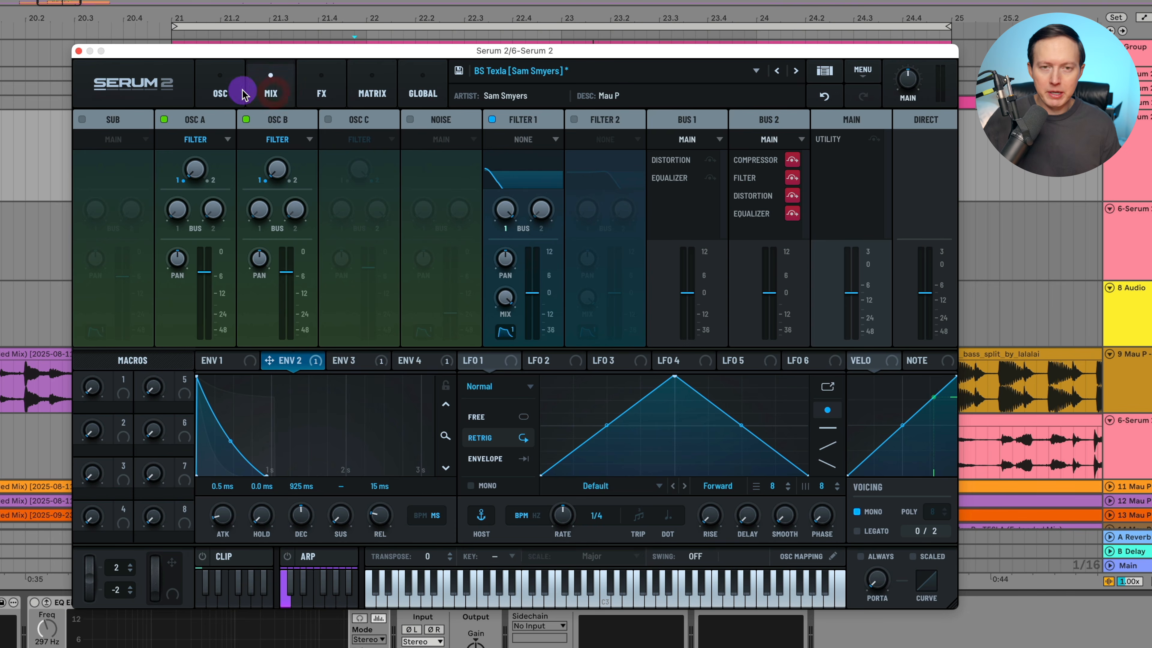
{"action": "left_click", "coordinate": [229, 94]}
{"action": "left_click", "coordinate": [538, 119]}
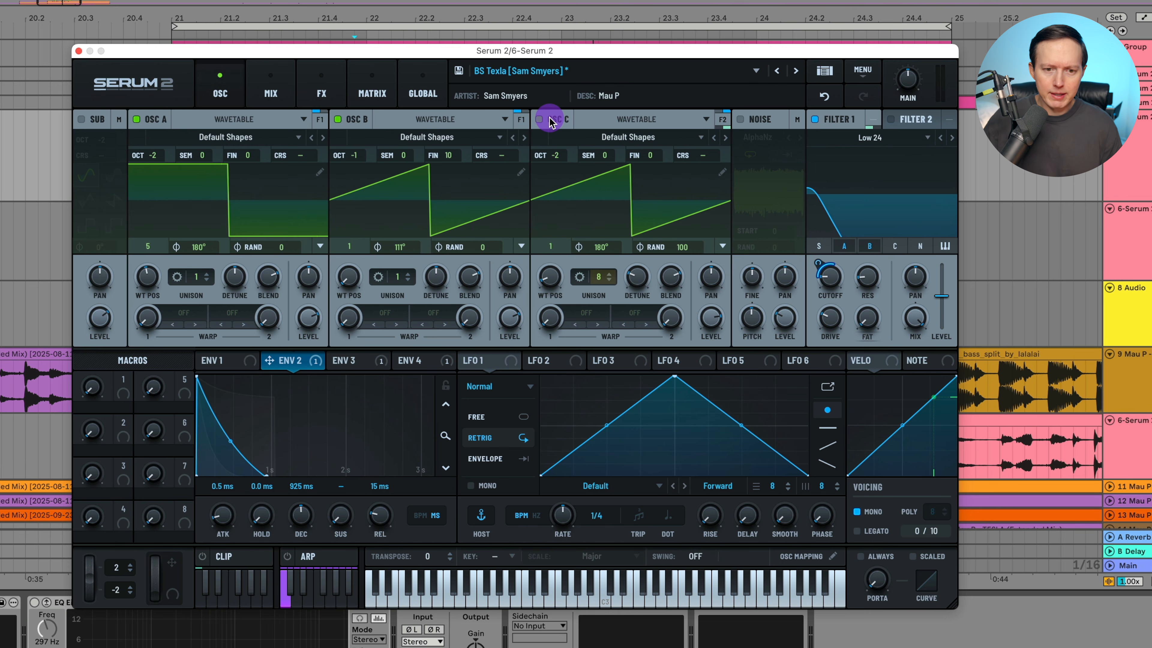
{"action": "left_click", "coordinate": [550, 120]}
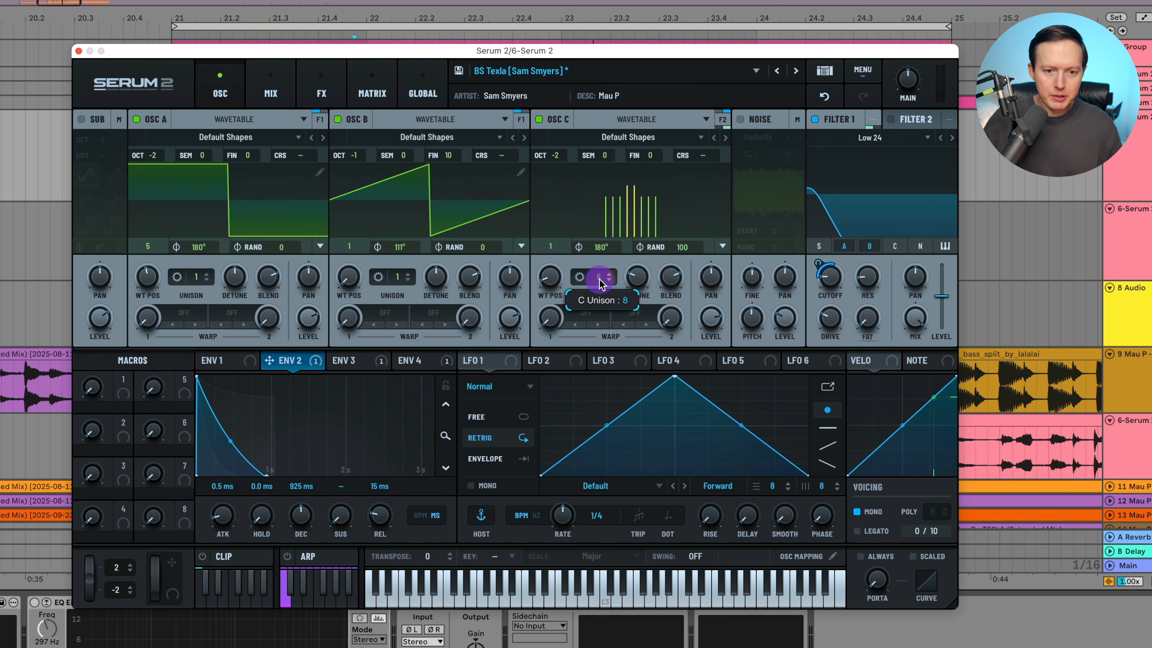
Review oscillator C's unison settings and its level.
{"action": "left_click", "coordinate": [580, 277]}
{"action": "left_click", "coordinate": [580, 280]}
{"action": "left_click", "coordinate": [580, 278]}
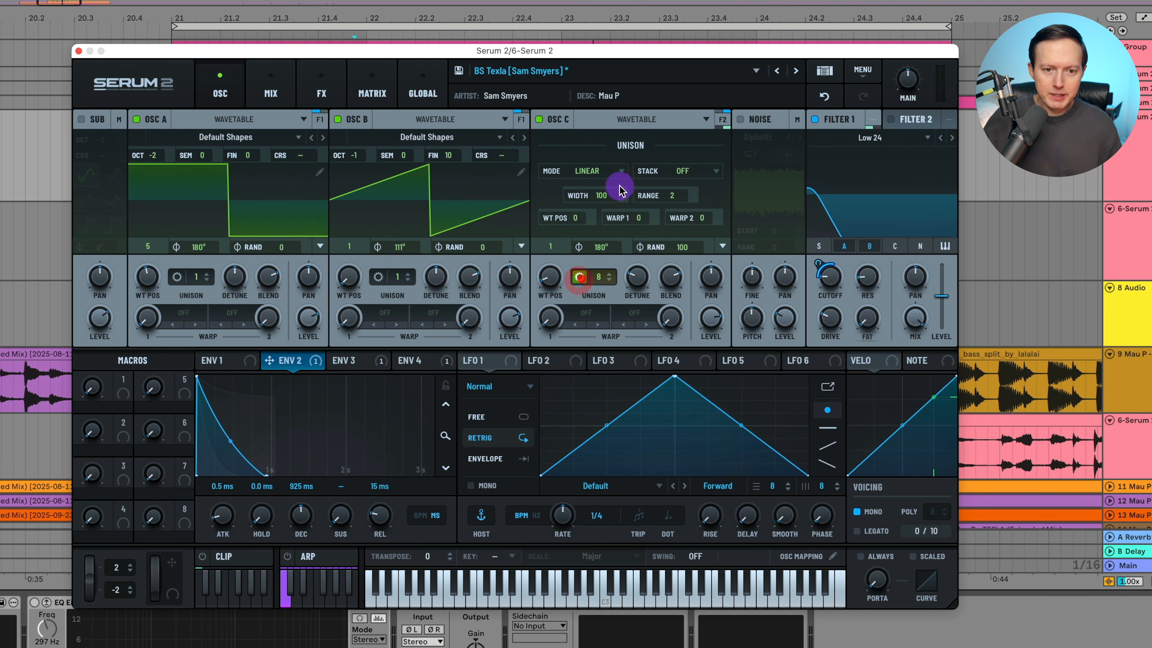
{"action": "left_click", "coordinate": [580, 278]}
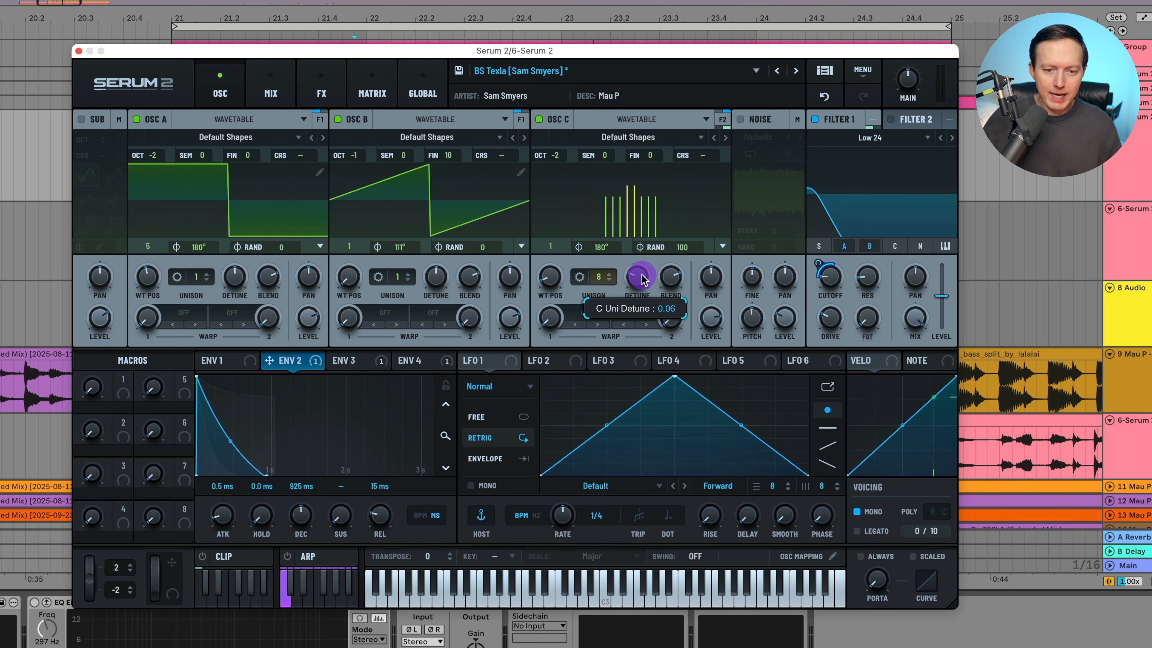
{"action": "left_click", "coordinate": [720, 322]}
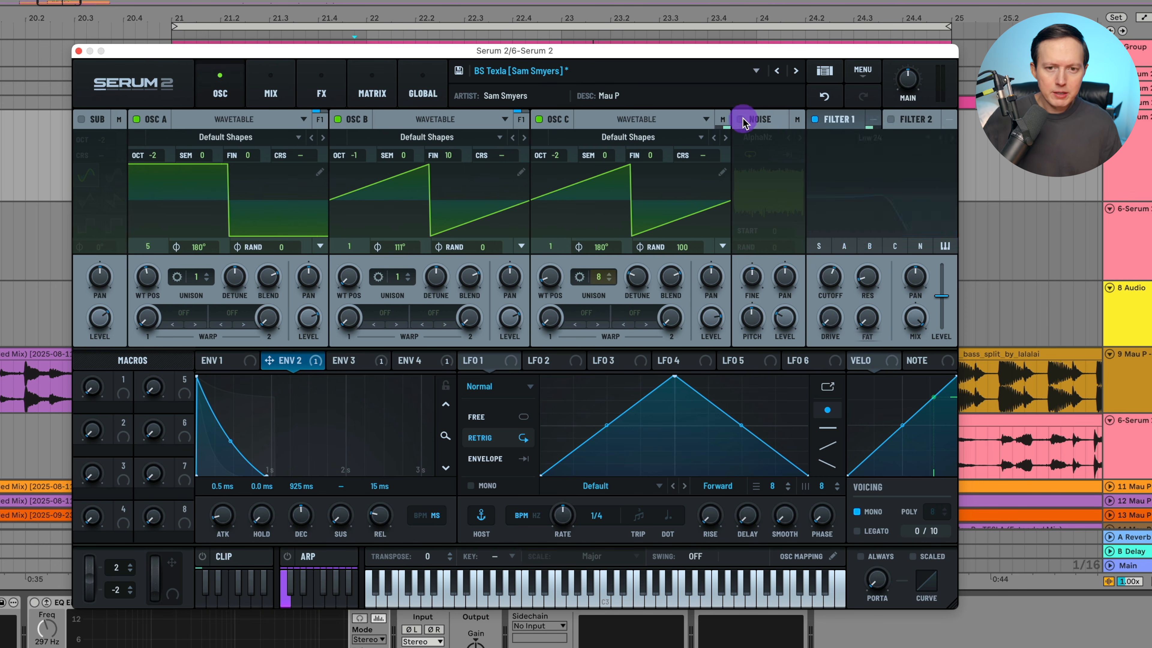
Set oscillator C's output routing to None so it feeds only its Bus 2 send.
{"action": "left_click", "coordinate": [725, 121]}
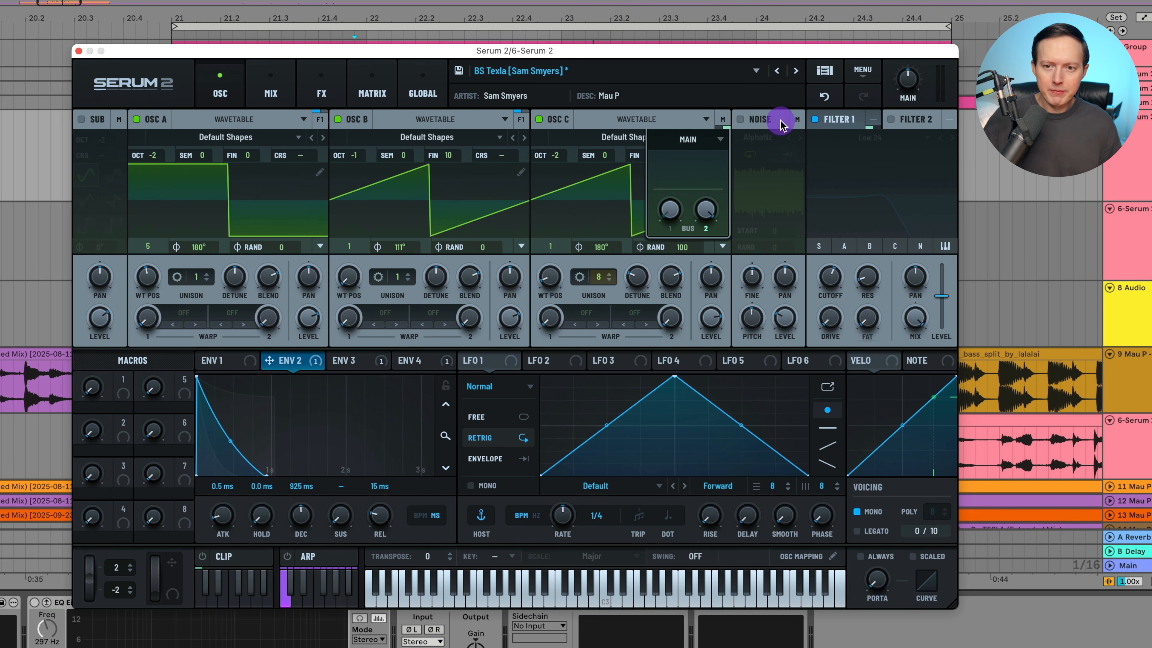
{"action": "left_click", "coordinate": [724, 121]}
{"action": "left_click", "coordinate": [724, 121]}
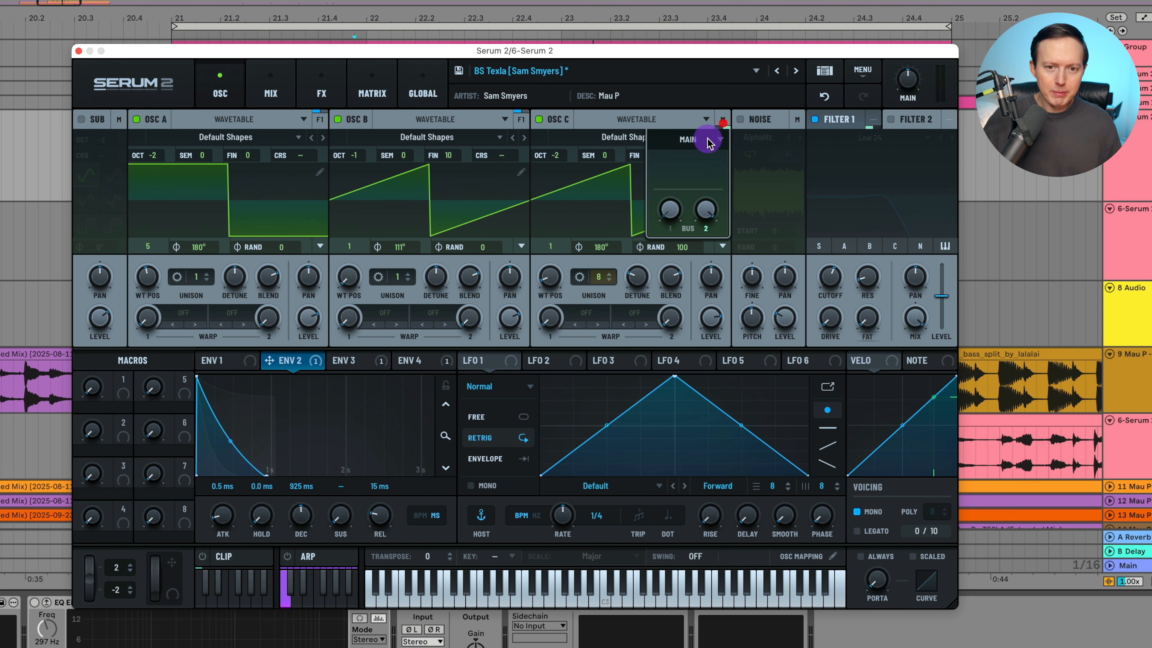
{"action": "left_click", "coordinate": [708, 140]}
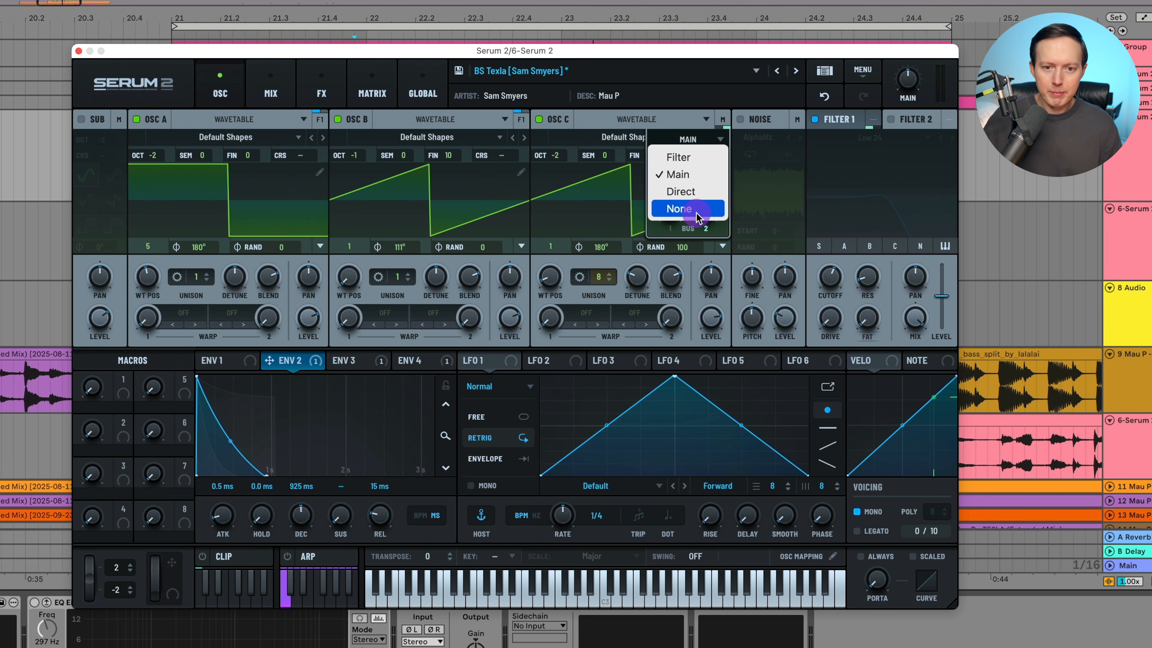
{"action": "left_click", "coordinate": [704, 139]}
{"action": "left_click", "coordinate": [713, 140]}
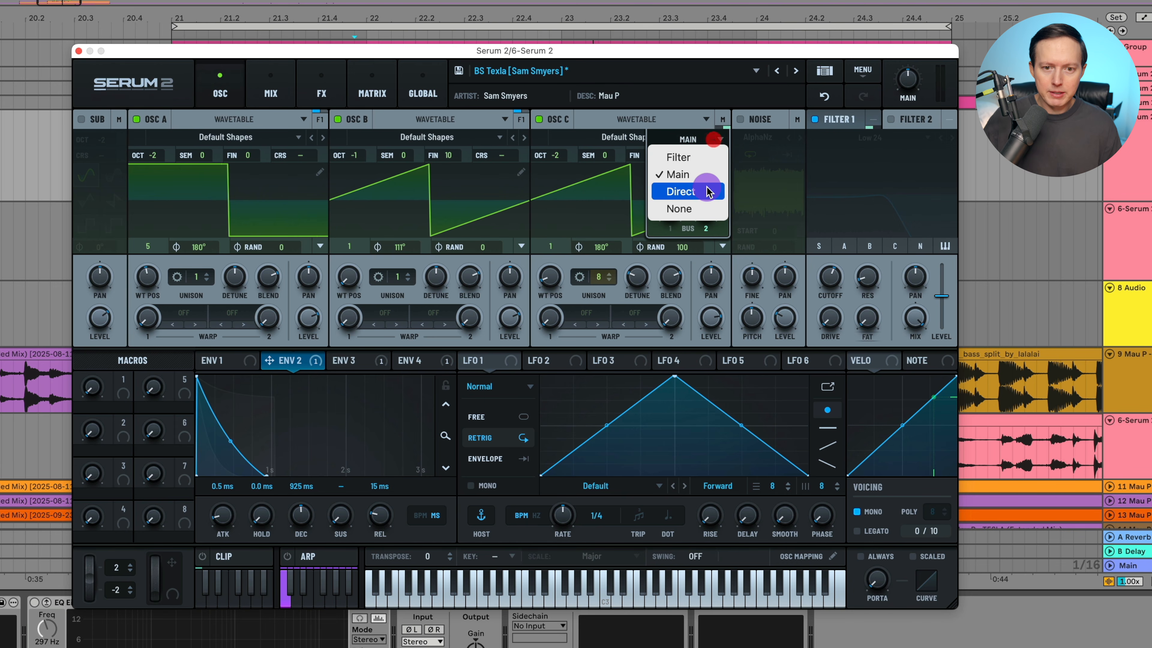
{"action": "left_click", "coordinate": [691, 209]}
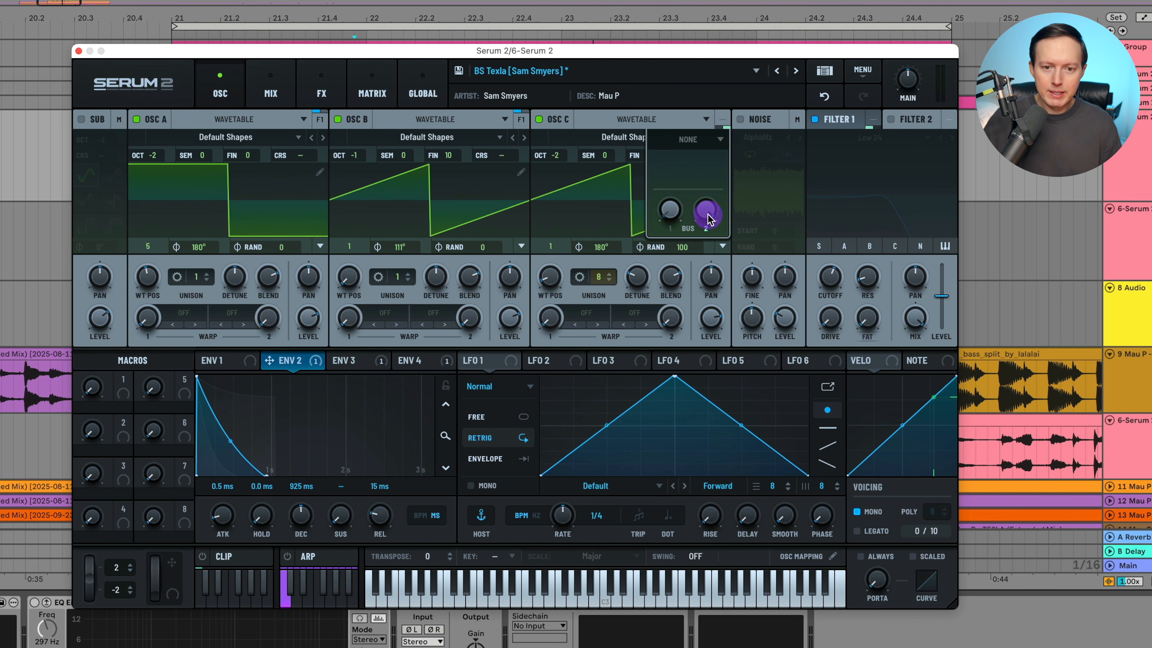
{"action": "left_click", "coordinate": [721, 120]}
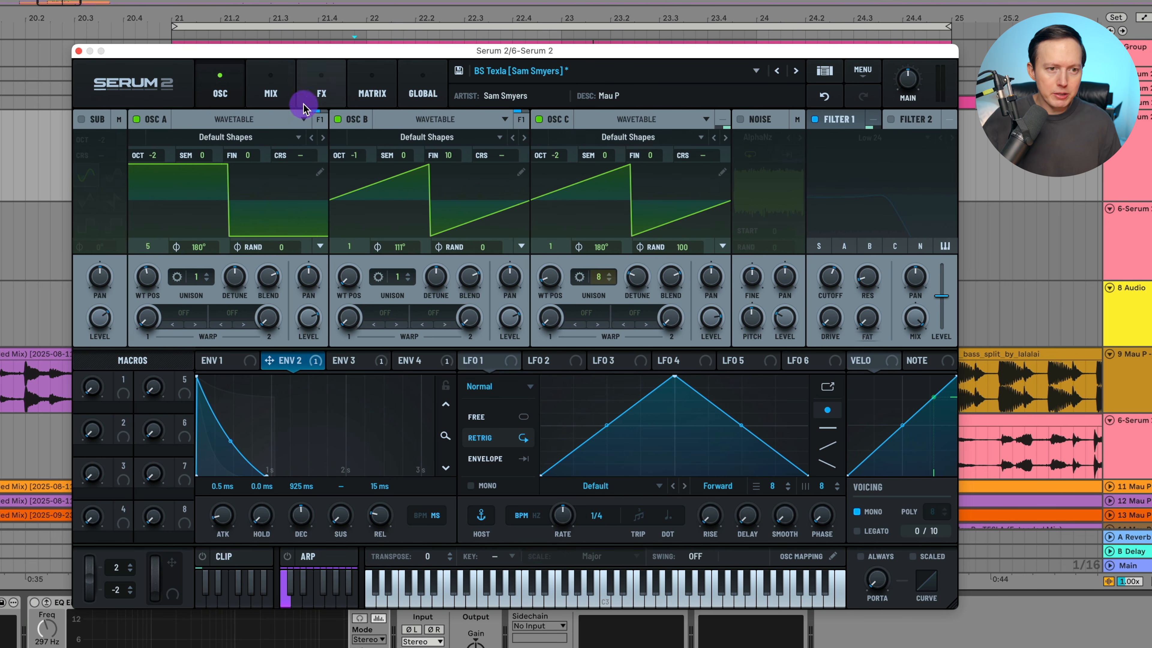
Enable Bus 2's Compressor and turn off oscillators A and B to hear oscillator C alone.
{"action": "left_click", "coordinate": [321, 95]}
{"action": "left_click", "coordinate": [227, 123]}
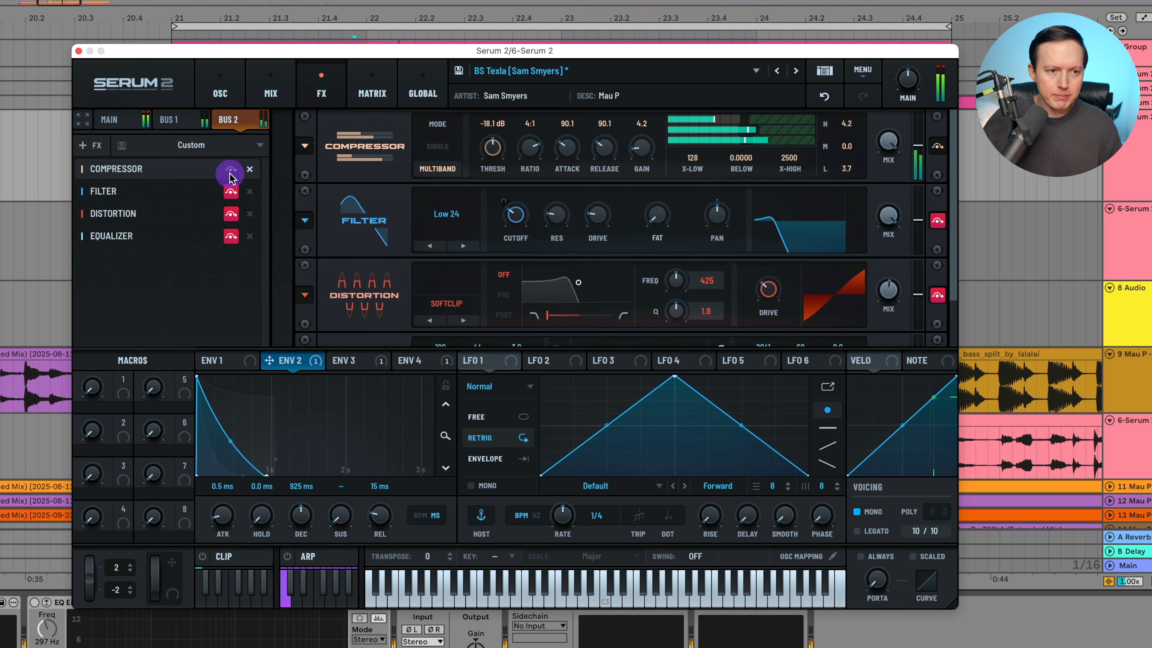
{"action": "left_click", "coordinate": [220, 93]}
{"action": "left_click", "coordinate": [136, 119]}
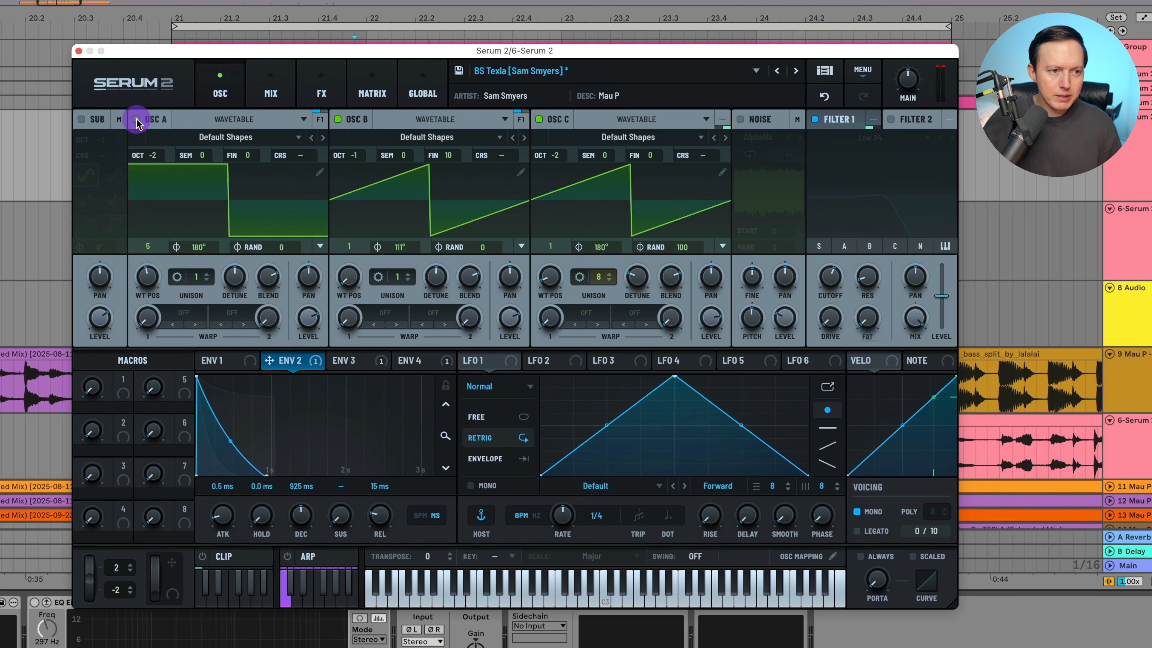
{"action": "left_click", "coordinate": [338, 119]}
{"action": "left_click", "coordinate": [322, 93]}
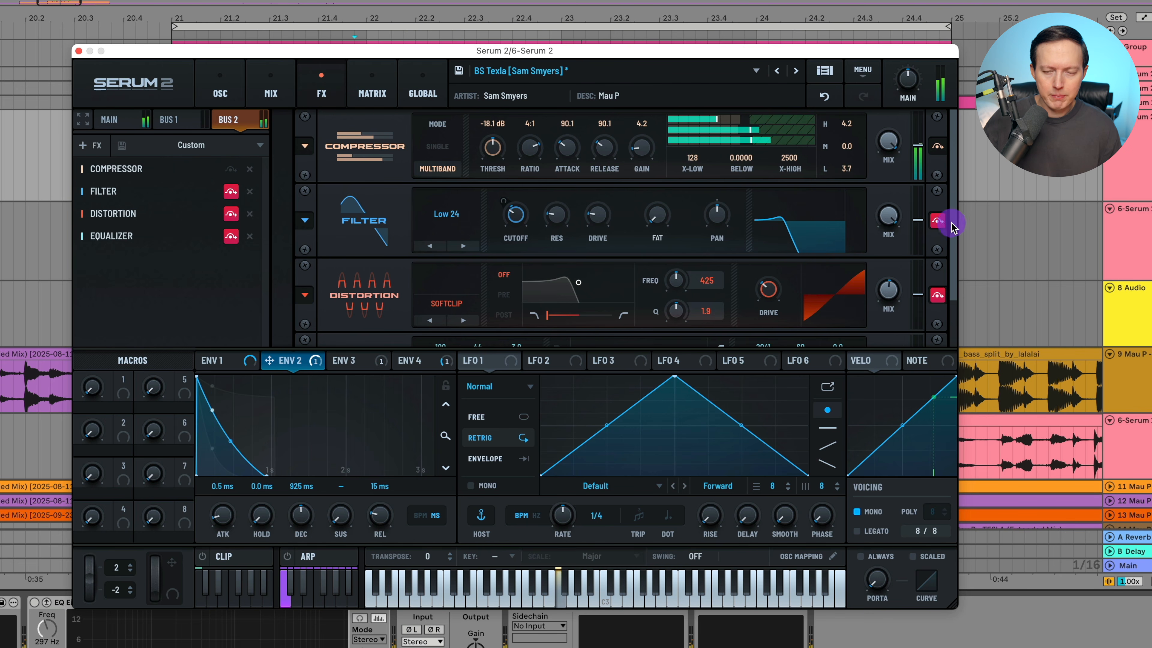
Turn on Bus 2's Low 24 Filter and play the bass to hear its effect.
{"action": "left_click", "coordinate": [930, 220]}
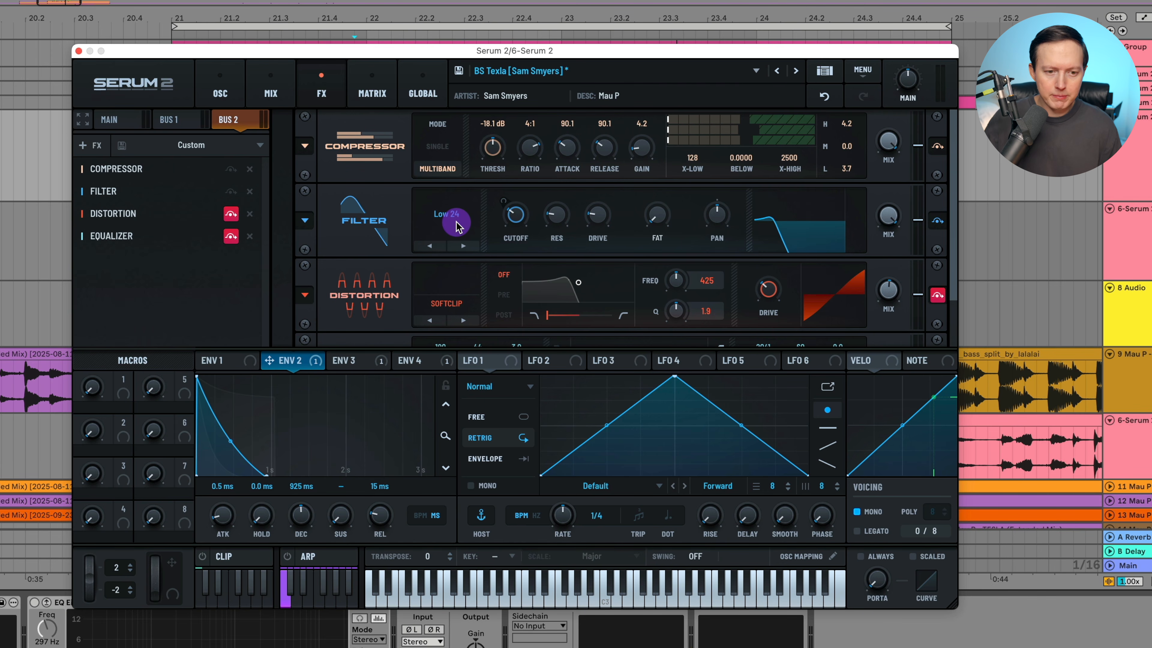
{"action": "key", "text": "space"}
{"action": "scroll", "coordinate": [925, 246], "scroll_direction": "down", "scroll_amount": 1}
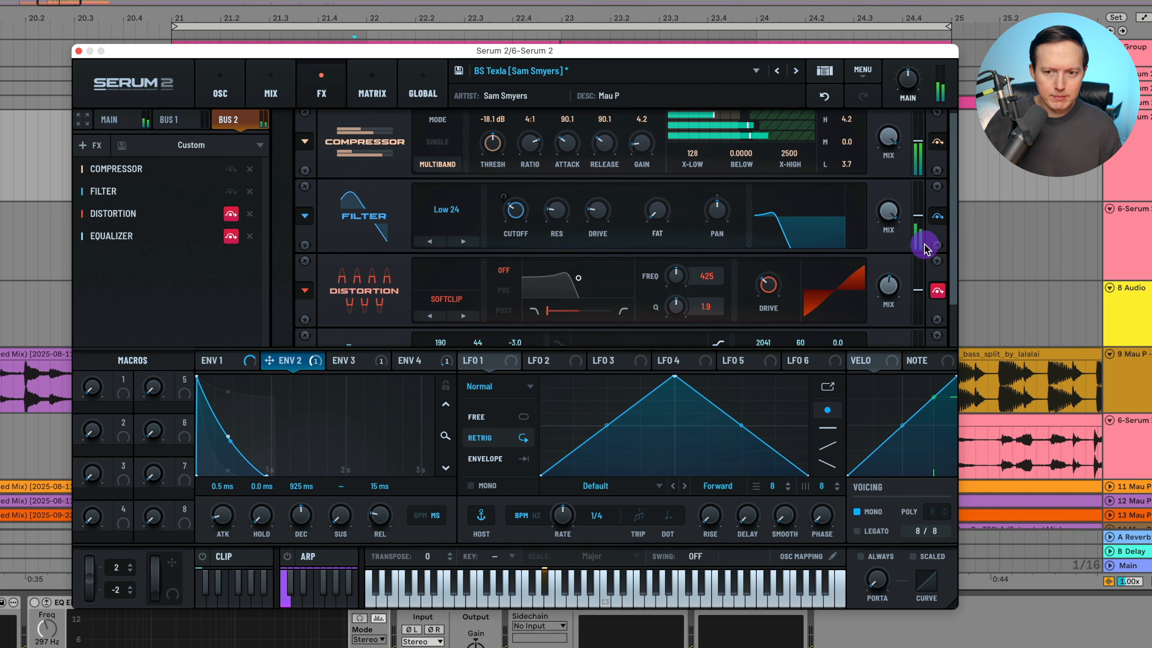
{"action": "scroll", "coordinate": [925, 247], "scroll_direction": "down", "scroll_amount": 3}
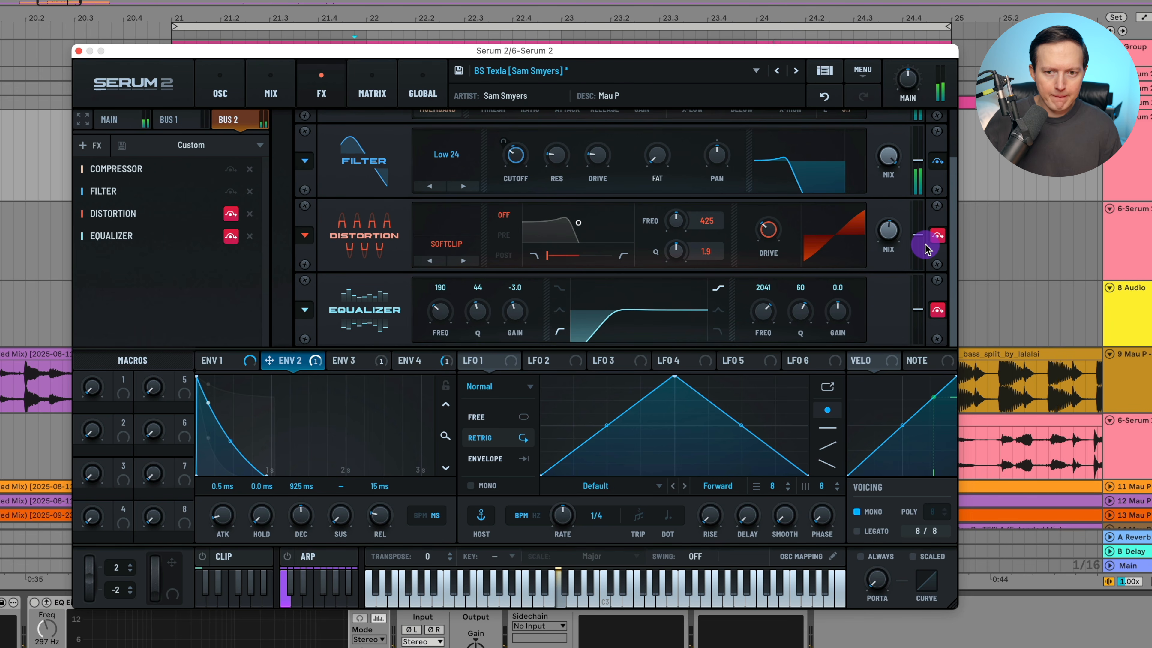
{"action": "scroll", "coordinate": [925, 247], "scroll_direction": "up", "scroll_amount": 3}
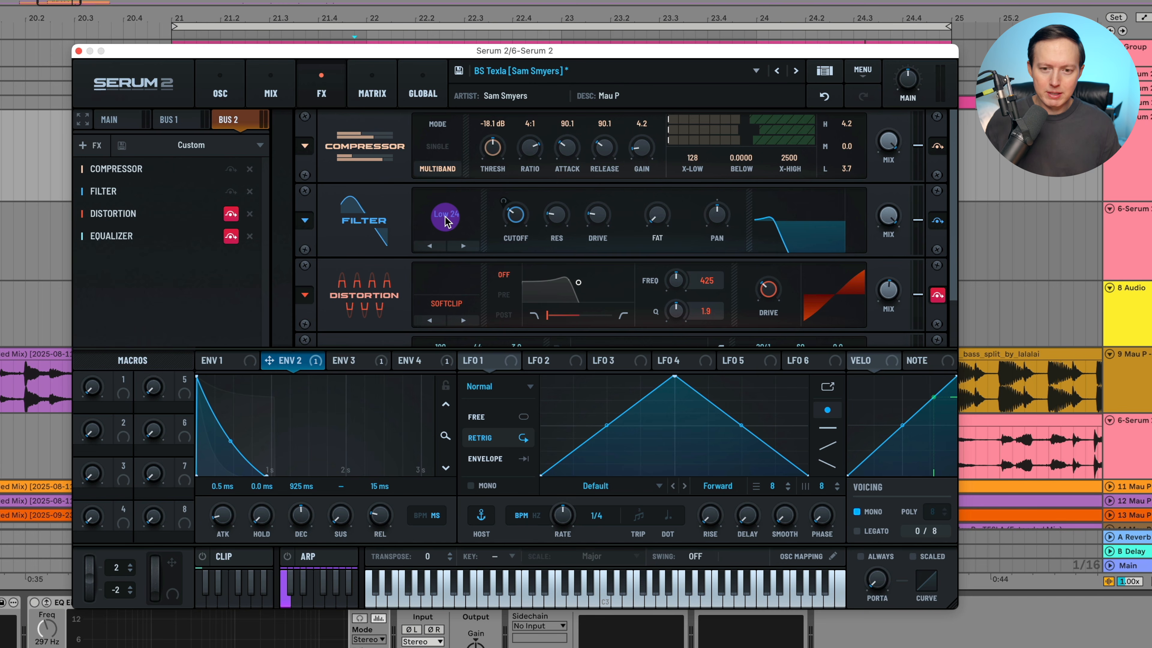
{"action": "key", "text": "space"}
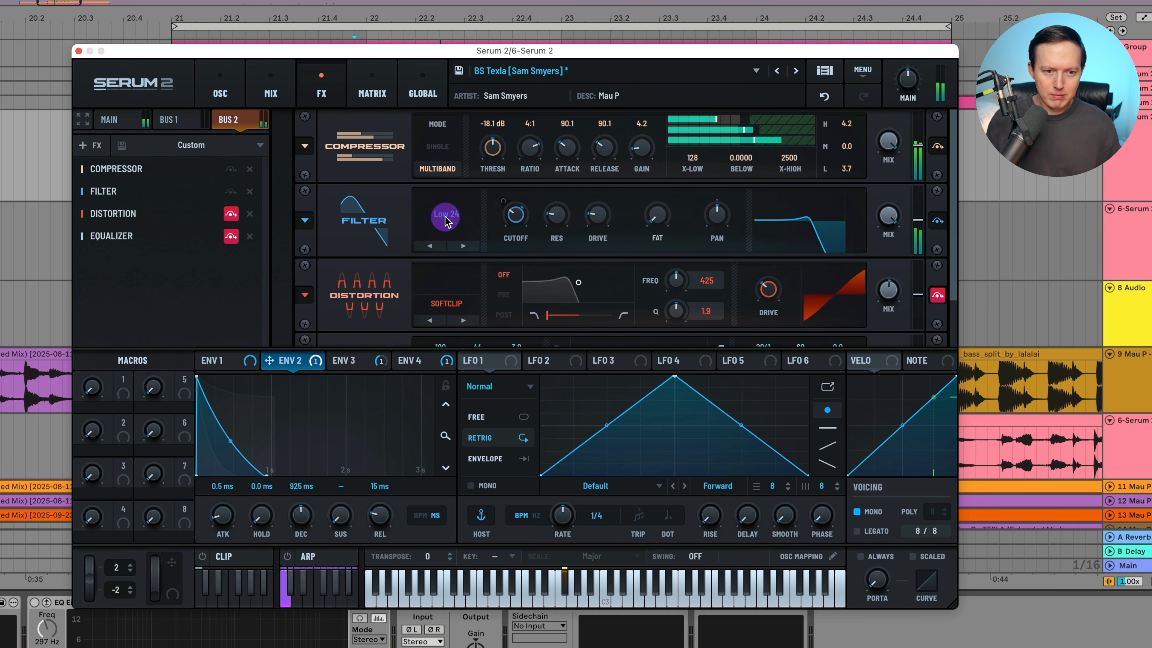
{"action": "key", "text": "space"}
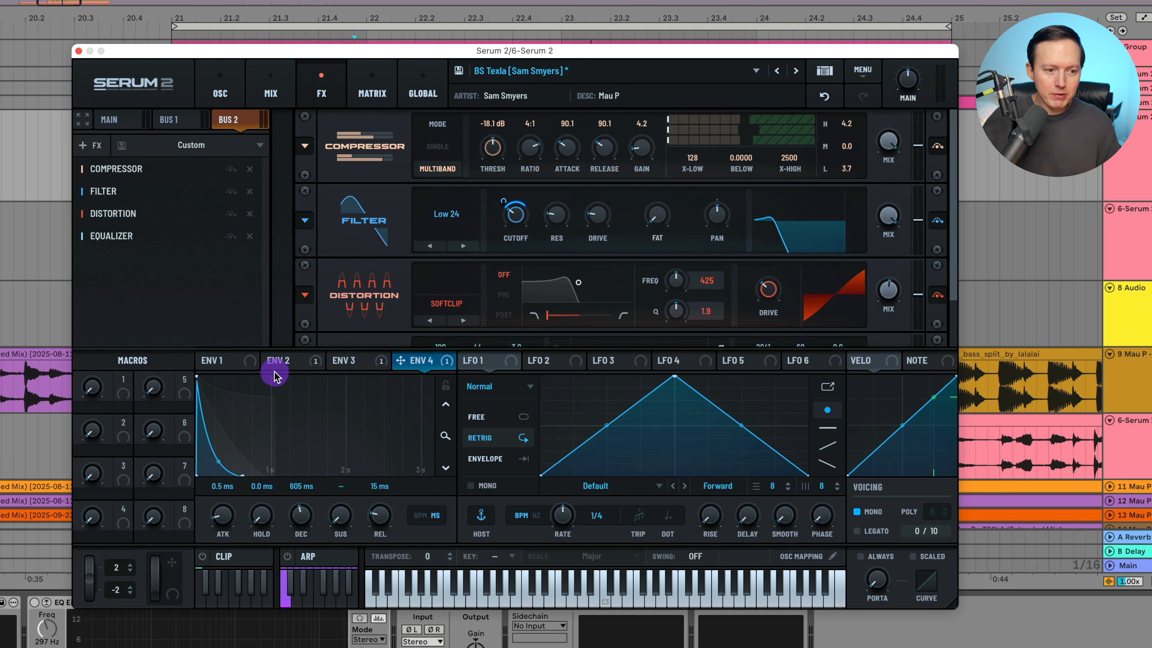
Compare the shapes of envelopes 2 and 4 and check envelope 4's modulation of the Bus 2 filter cutoff.
{"action": "left_click", "coordinate": [285, 362]}
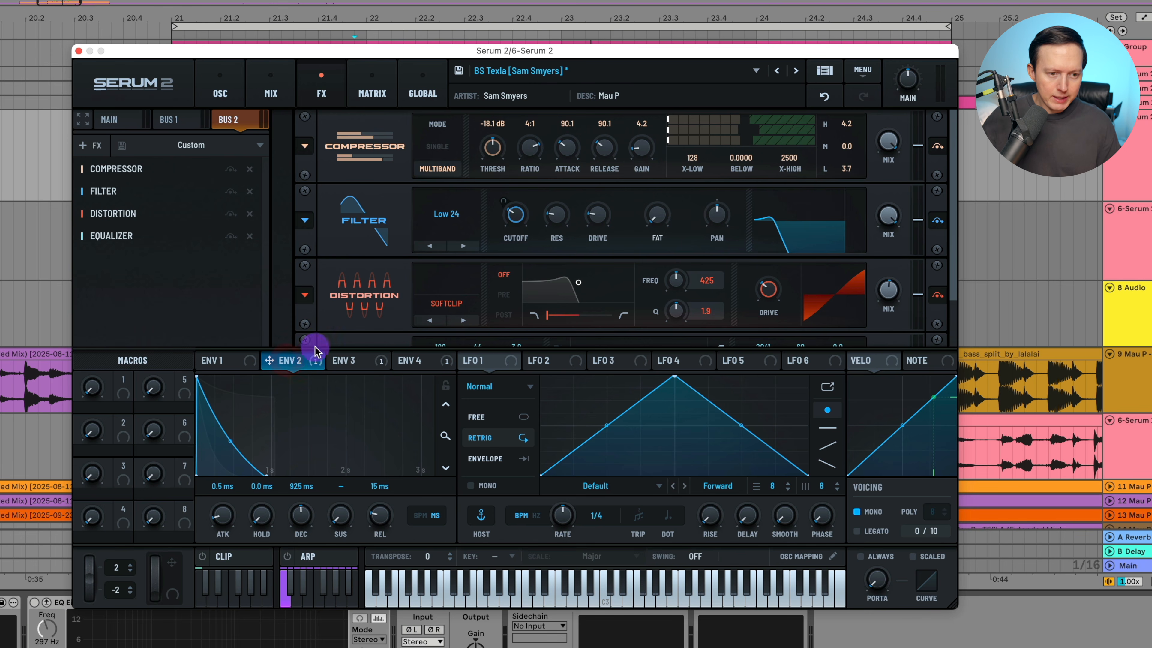
{"action": "left_click", "coordinate": [419, 361]}
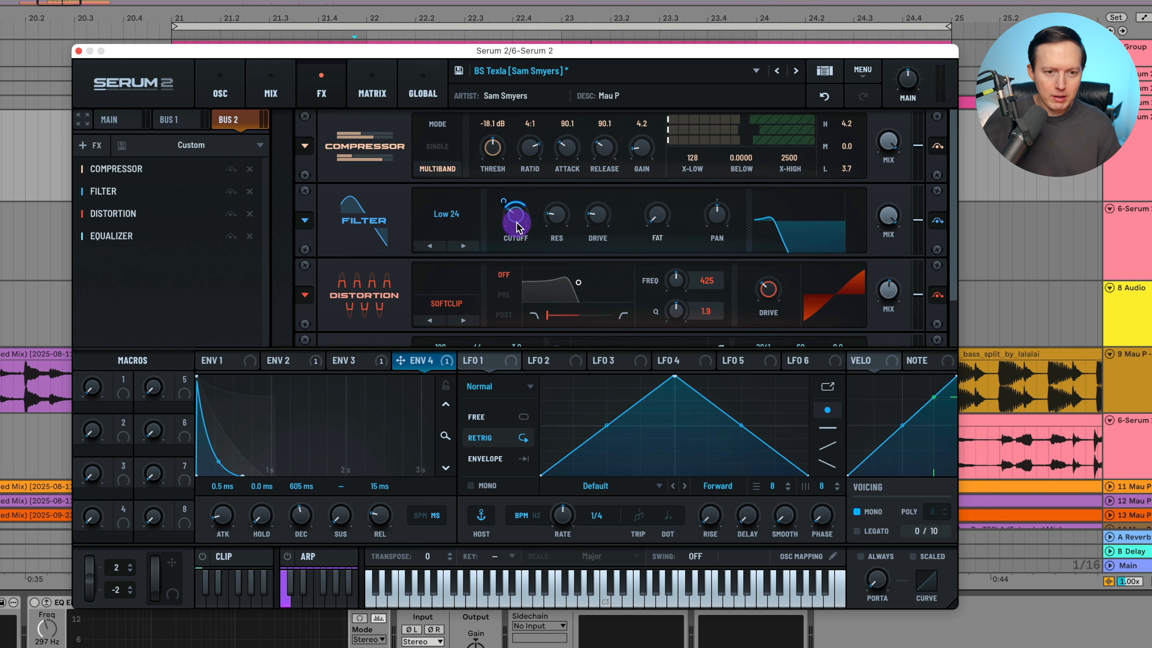
{"action": "mouse_move", "coordinate": [418, 366]}
{"action": "left_mouse_down"}
{"action": "mouse_move", "coordinate": [517, 159]}
{"action": "mouse_move", "coordinate": [427, 373]}
{"action": "mouse_move", "coordinate": [428, 354]}
{"action": "left_mouse_up"}
{"action": "mouse_move", "coordinate": [520, 154]}
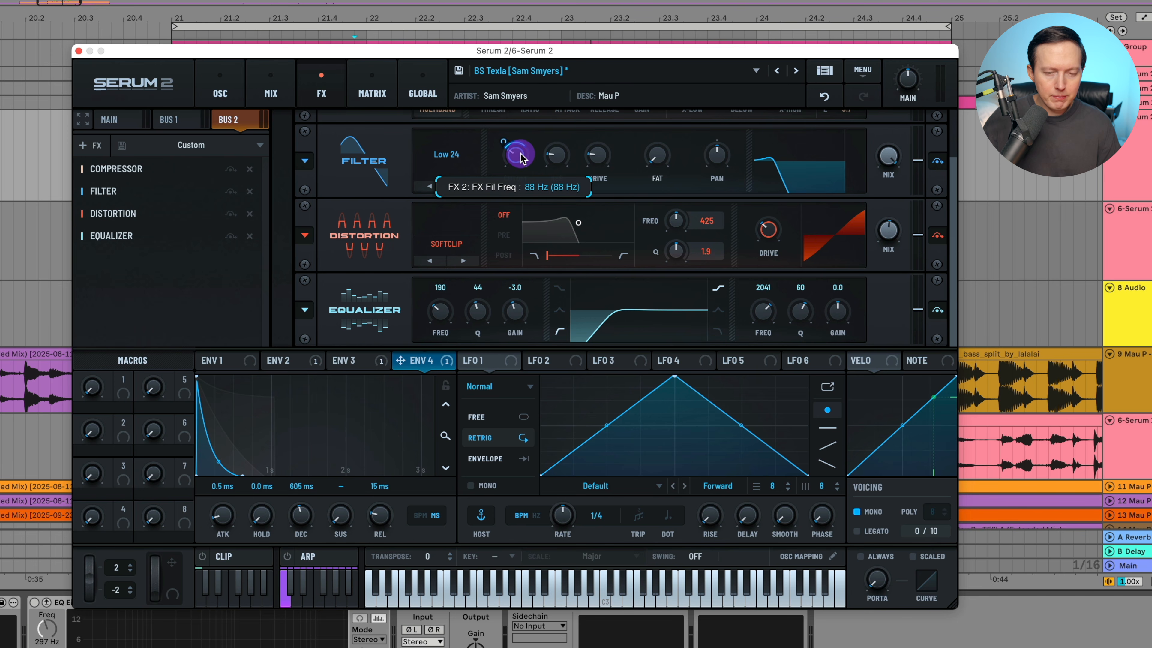
{"action": "left_click_drag", "start_coordinate": [520, 159], "coordinate": [520, 150]}
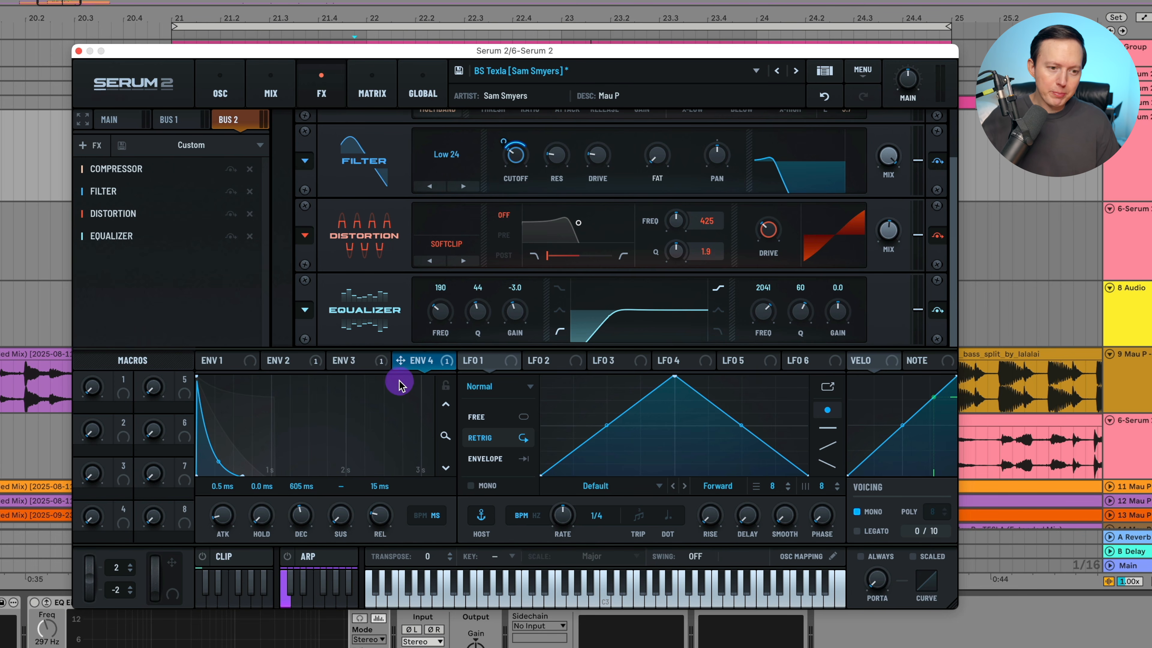
{"action": "left_click", "coordinate": [290, 361]}
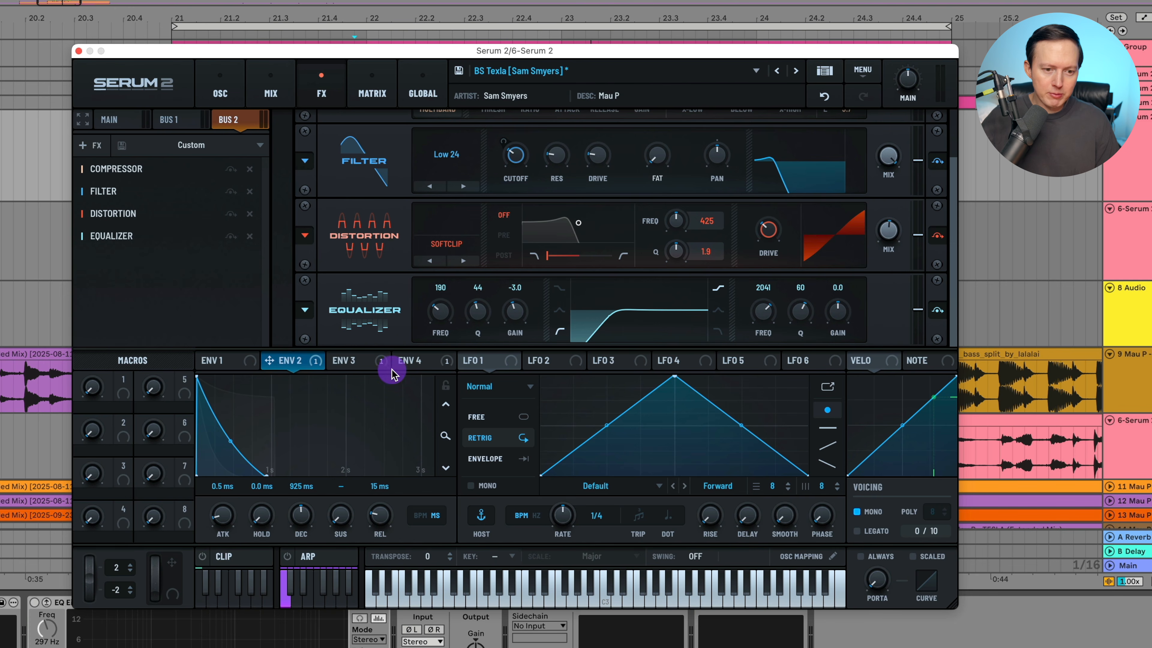
{"action": "left_click", "coordinate": [420, 362]}
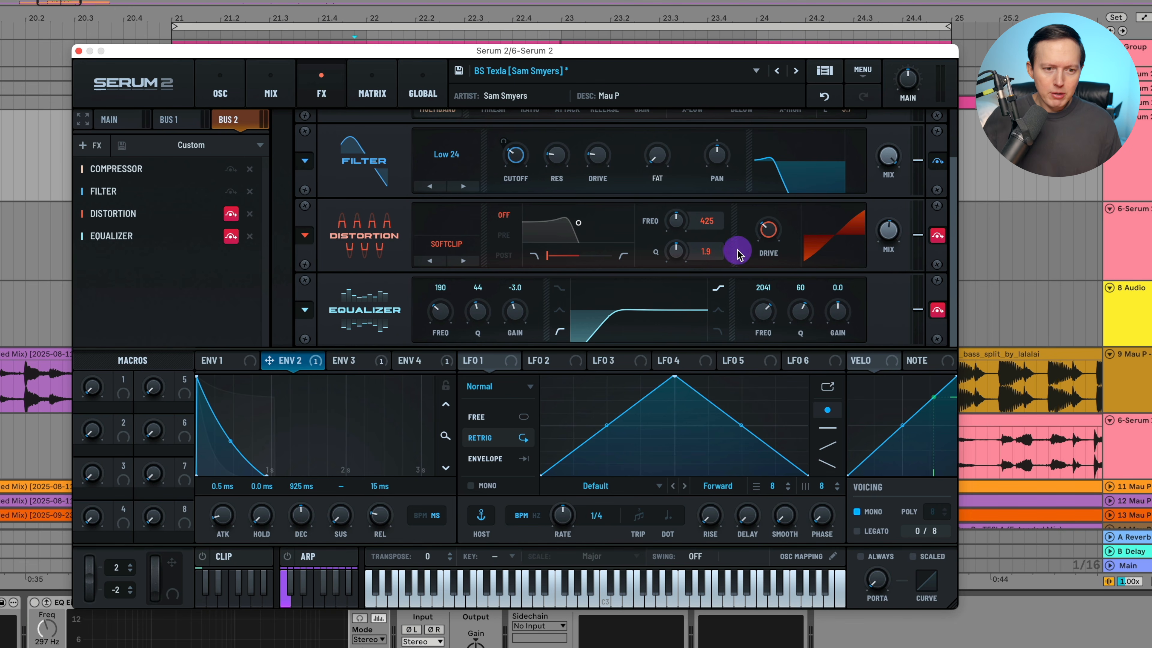
Toggle Bus 2's Distortion and Equalizer while playing the bass to compare the sound with and without them.
{"action": "left_click", "coordinate": [937, 235]}
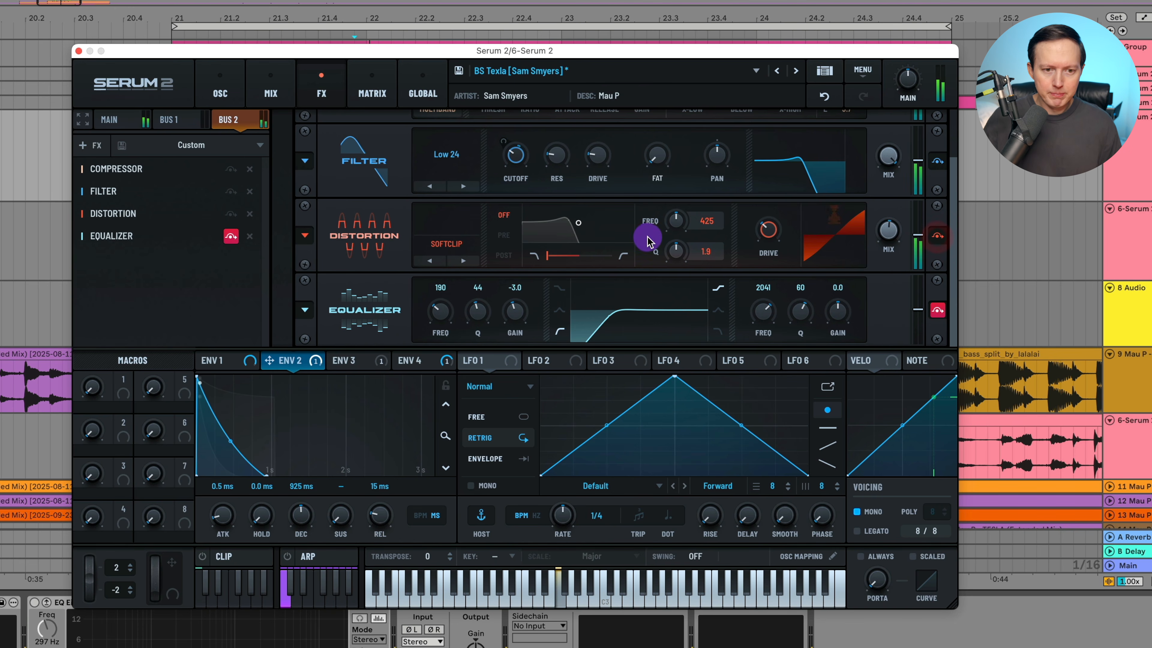
{"action": "left_click", "coordinate": [890, 232]}
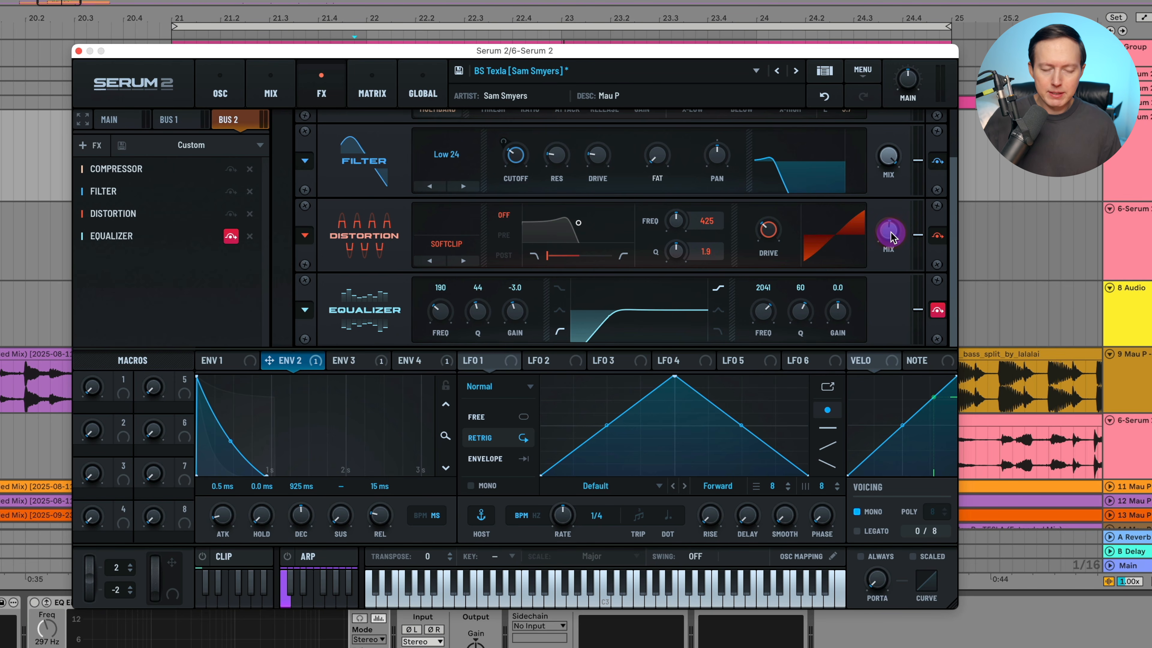
{"action": "key", "text": "space"}
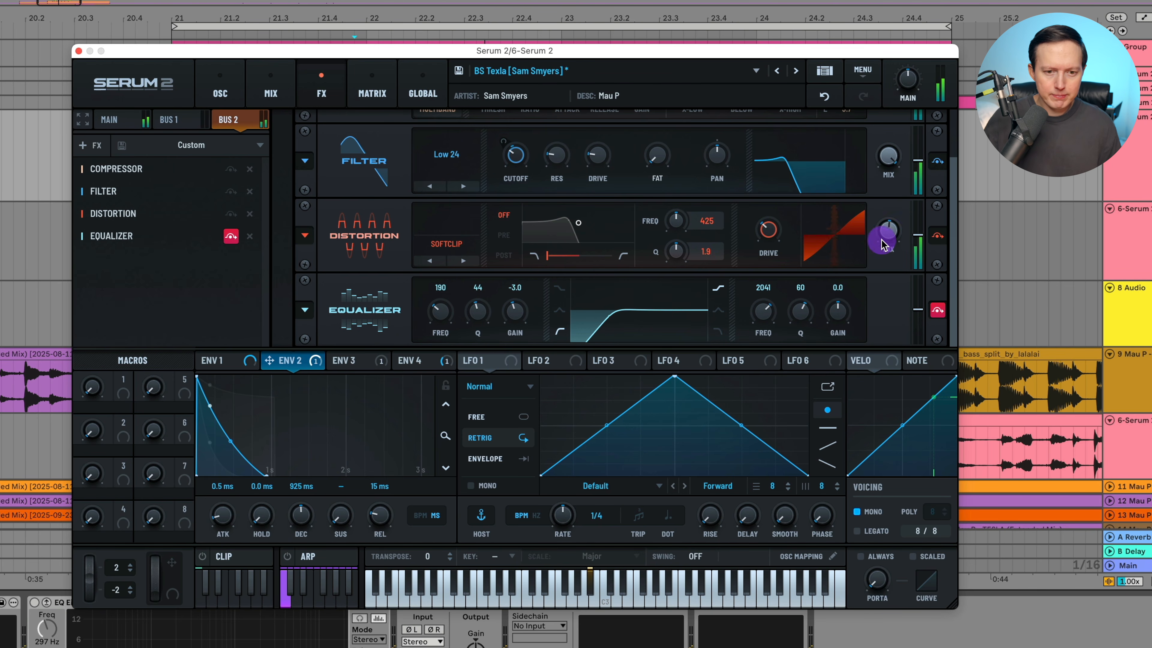
{"action": "left_click", "coordinate": [938, 311]}
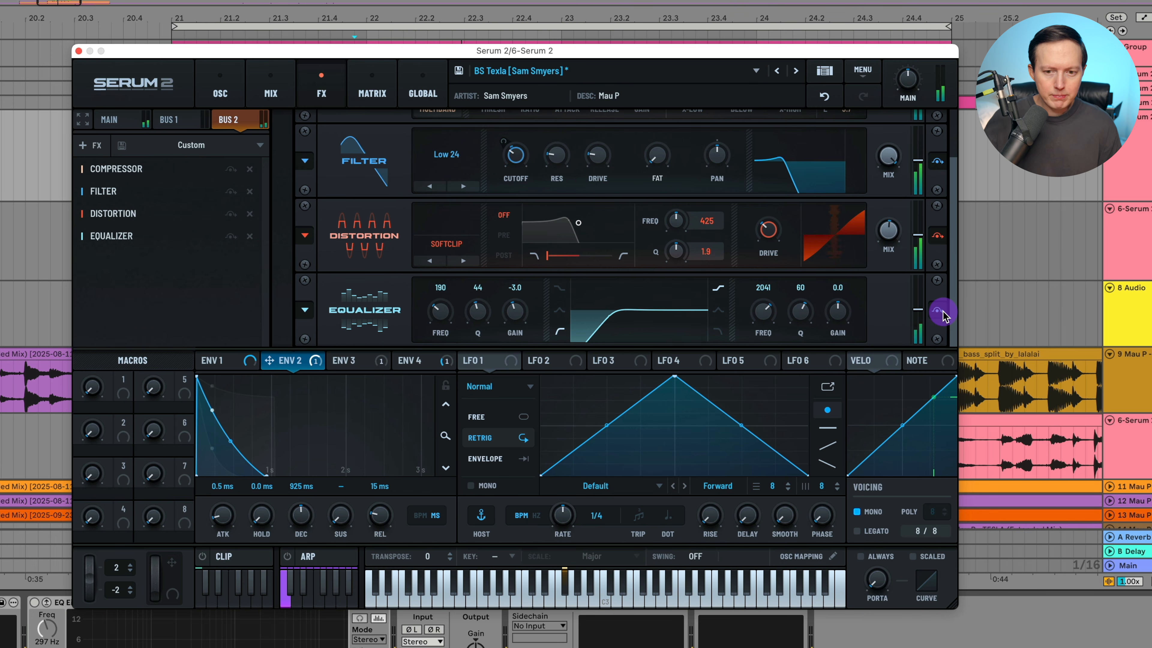
{"action": "left_click", "coordinate": [937, 312]}
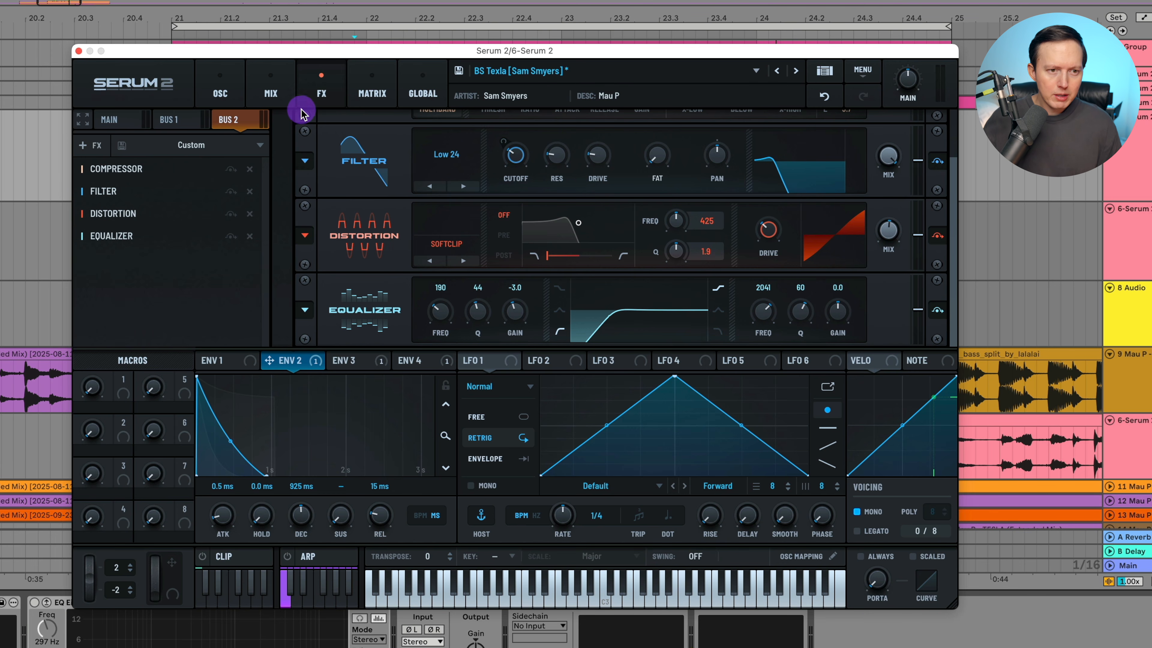
Review the effects loaded on Bus 1, Bus 2 and Main, including the Main Utility, and check the mixer.
{"action": "left_click", "coordinate": [170, 120]}
{"action": "left_click", "coordinate": [230, 119]}
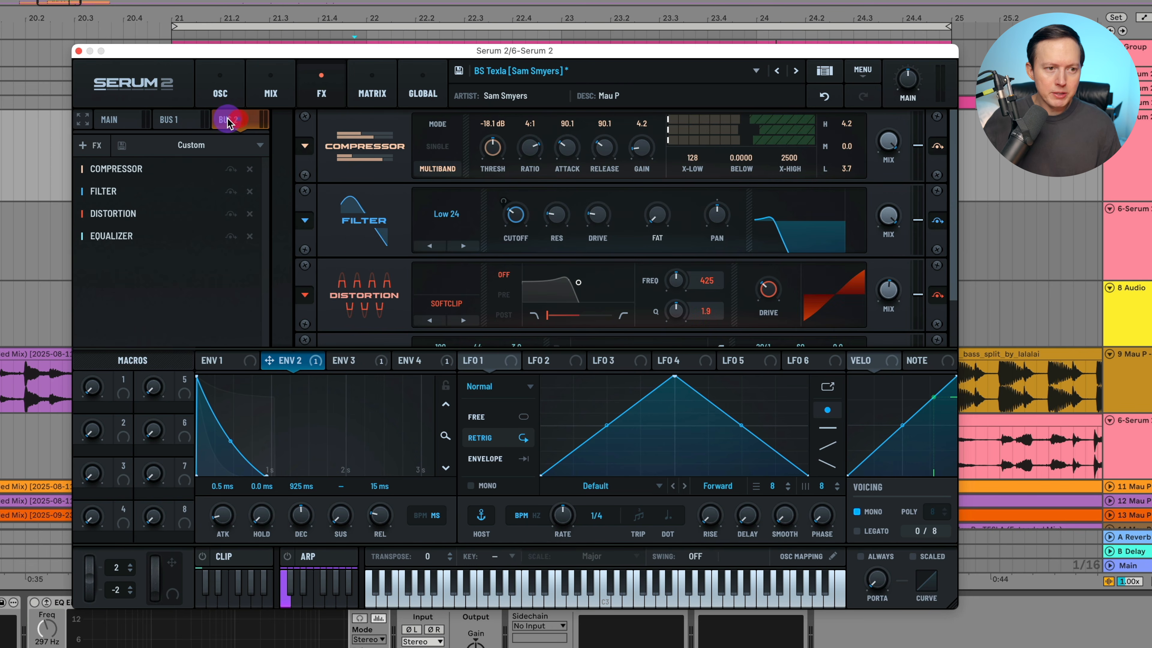
{"action": "left_click", "coordinate": [123, 121]}
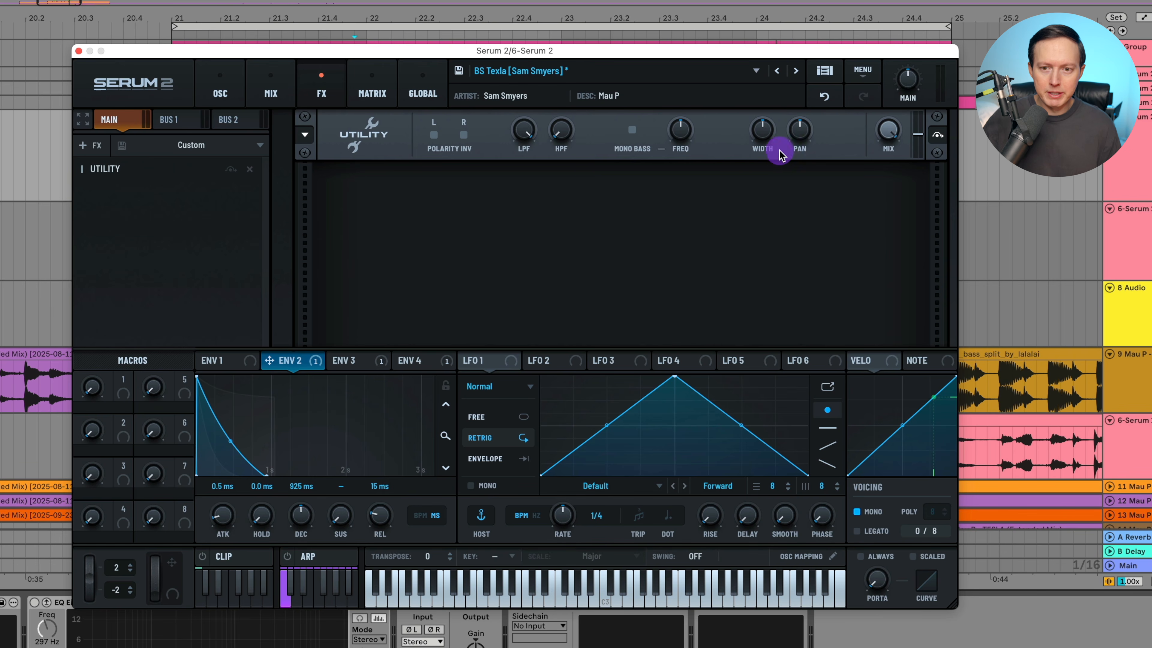
{"action": "left_click", "coordinate": [266, 93]}
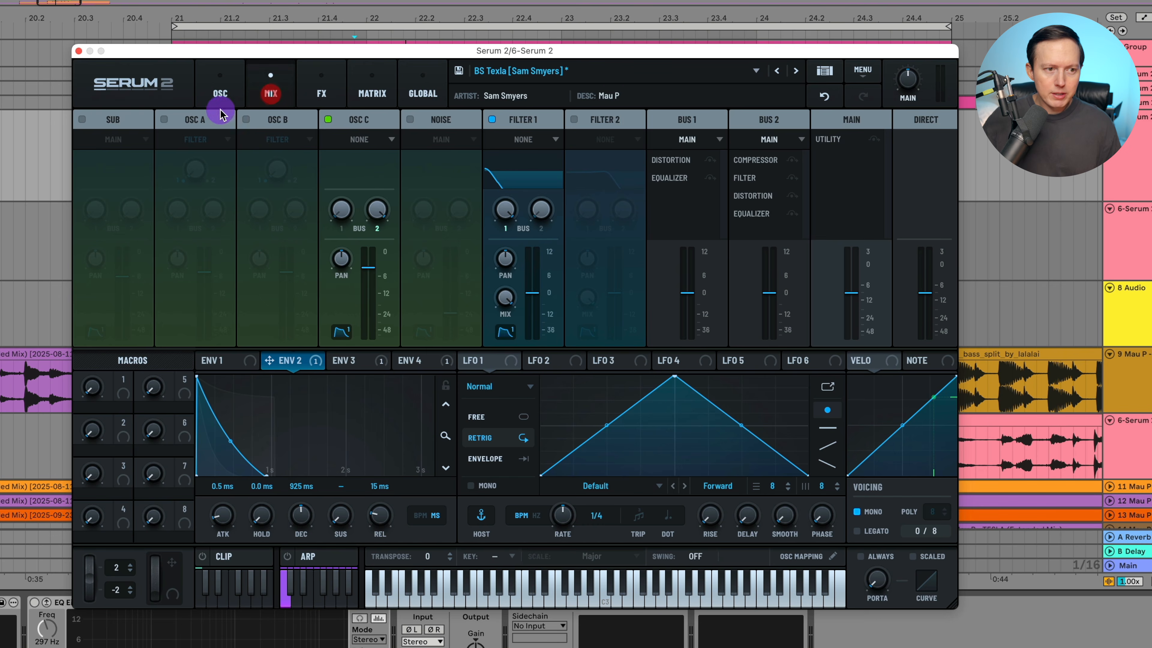
Return to the oscillator page and turn oscillators A and B back on.
{"action": "left_click", "coordinate": [234, 94]}
{"action": "left_click", "coordinate": [136, 119]}
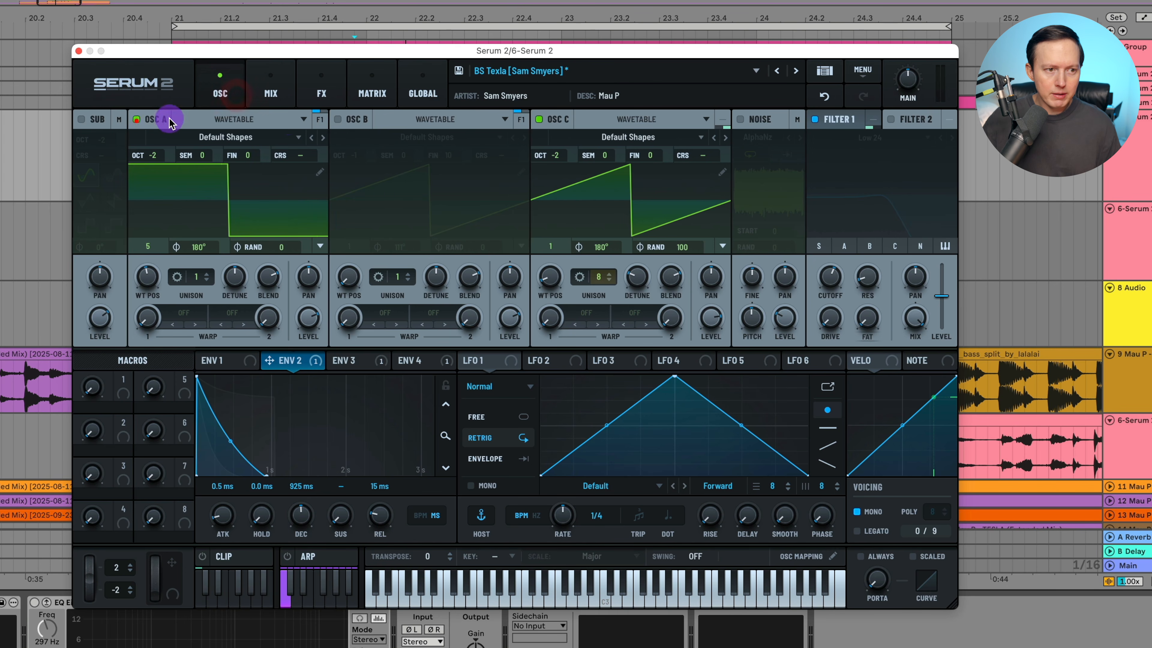
{"action": "left_click", "coordinate": [338, 120]}
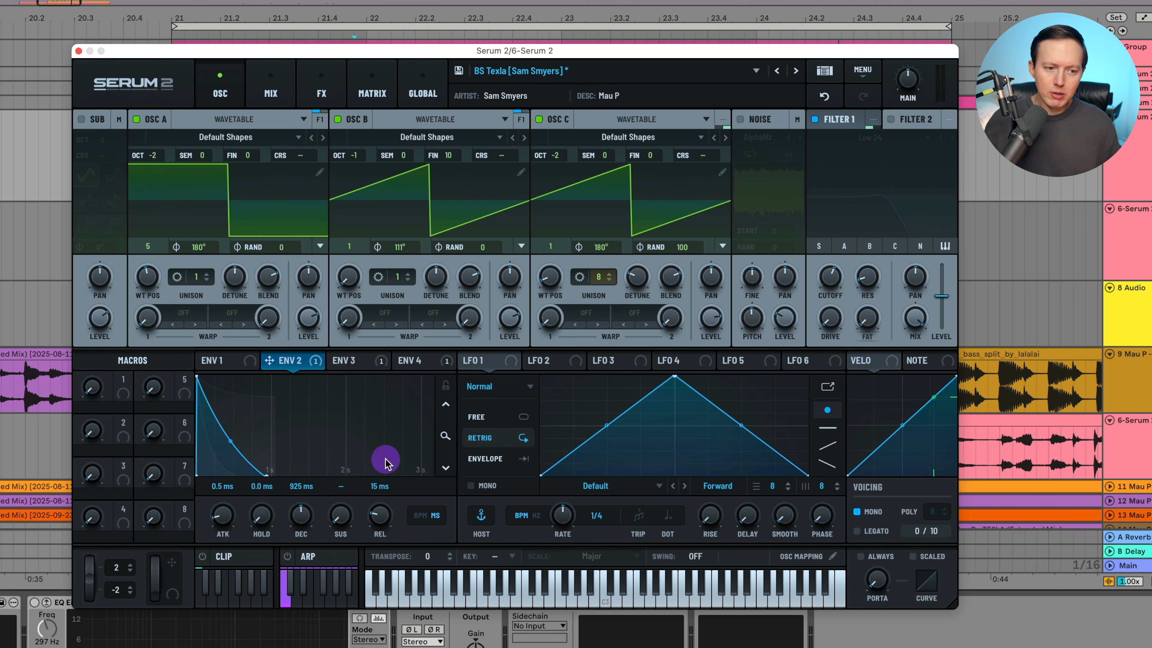
Examine envelope 3's shape and check its routing, destination options and modulation amount for Main Tuning in the modulation matrix.
{"action": "left_click", "coordinate": [345, 361]}
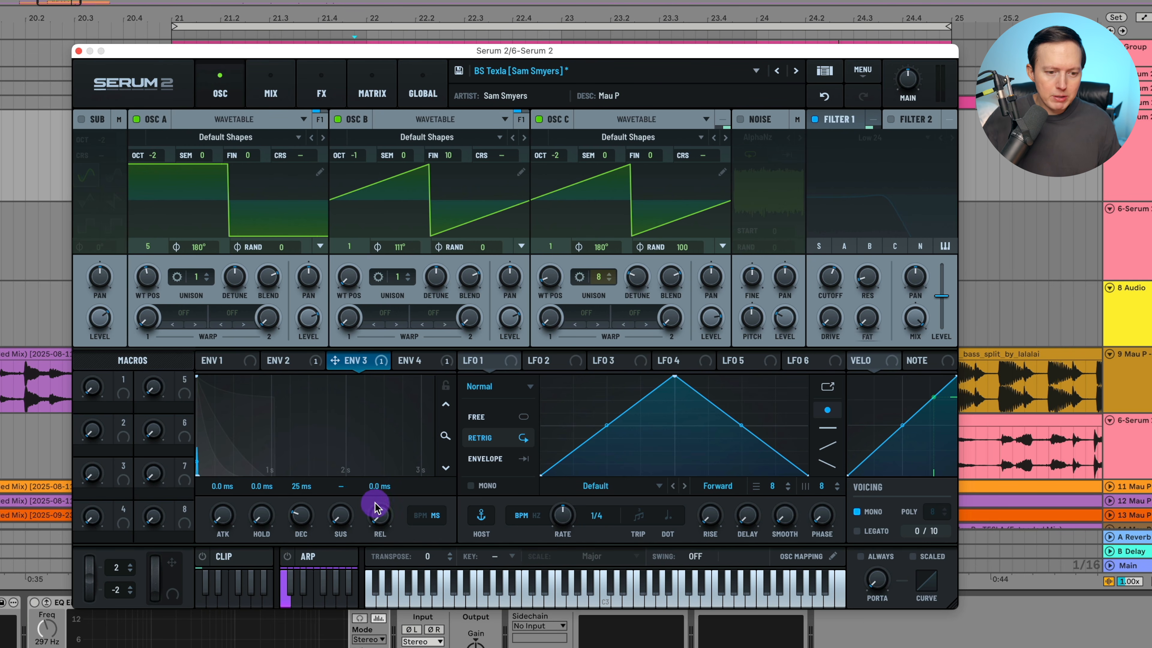
{"action": "left_click", "coordinate": [379, 98]}
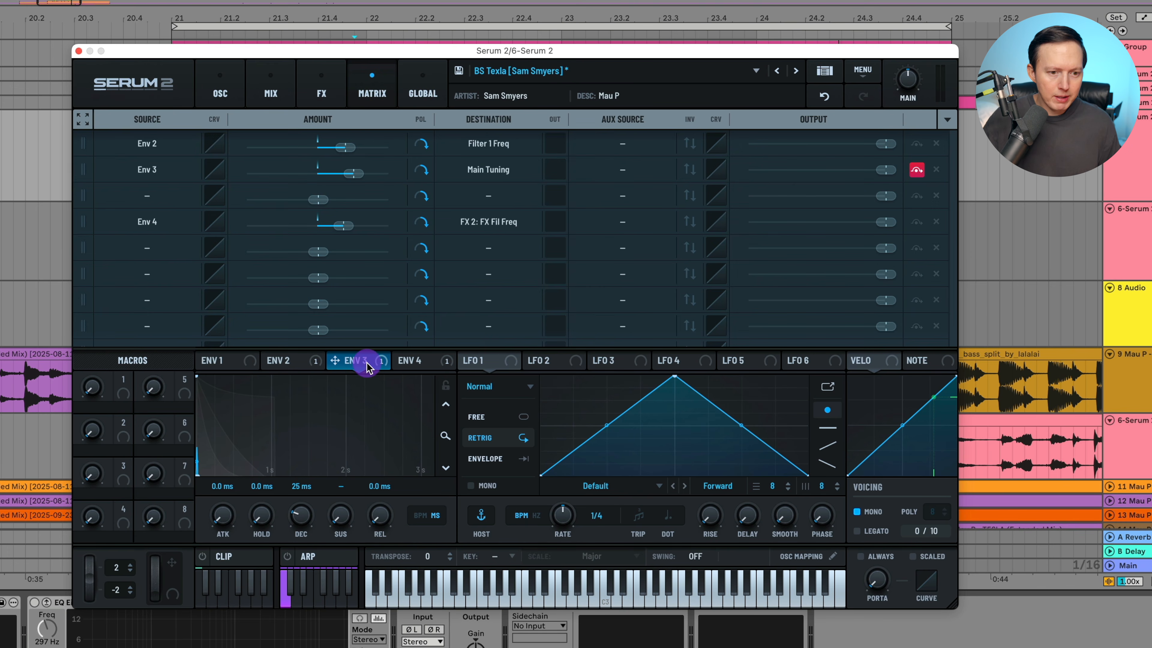
{"action": "mouse_move", "coordinate": [367, 362]}
{"action": "left_mouse_down"}
{"action": "mouse_move", "coordinate": [153, 181]}
{"action": "mouse_move", "coordinate": [356, 365]}
{"action": "left_mouse_up"}
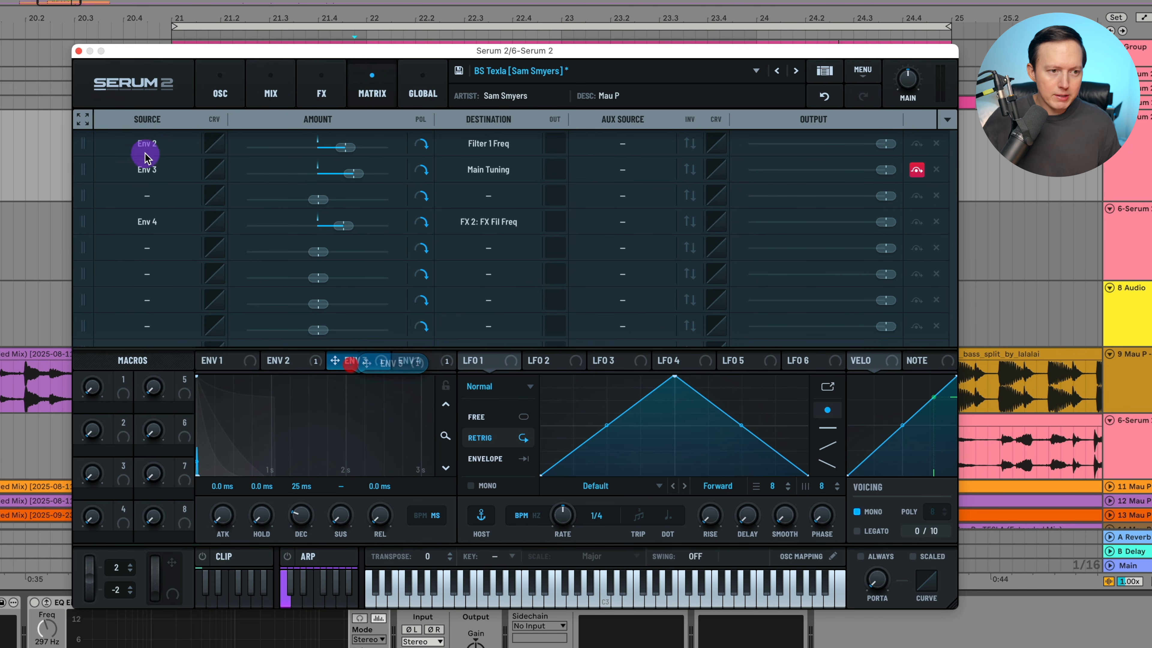
{"action": "left_click", "coordinate": [514, 174]}
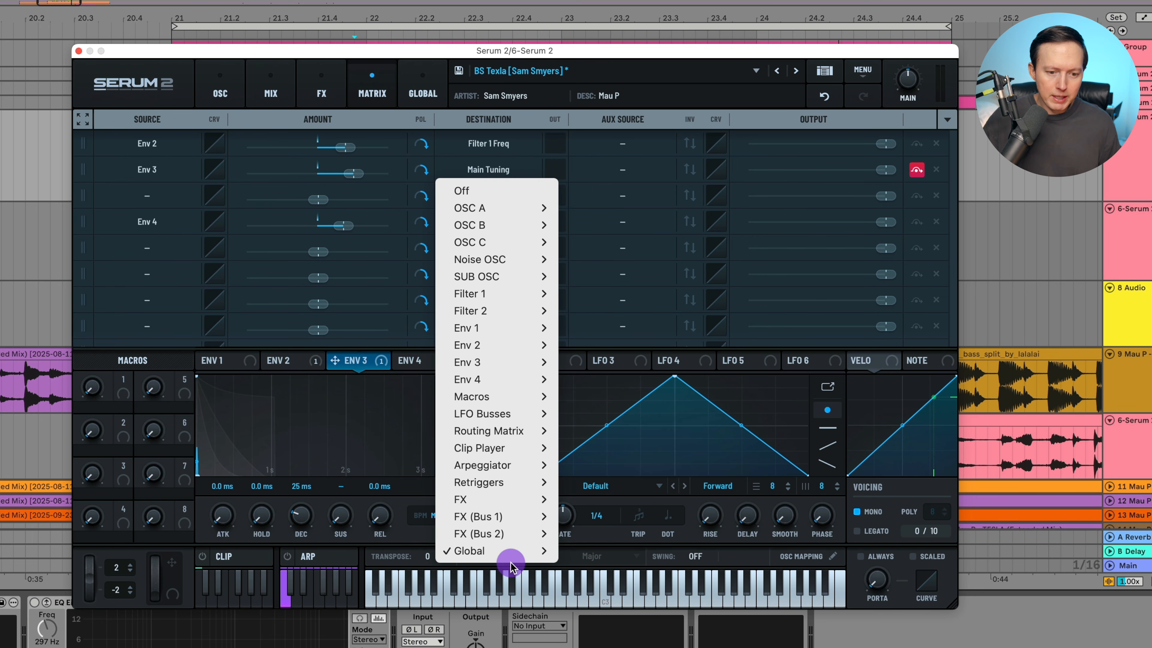
{"action": "left_click", "coordinate": [509, 164]}
{"action": "mouse_move", "coordinate": [361, 175]}
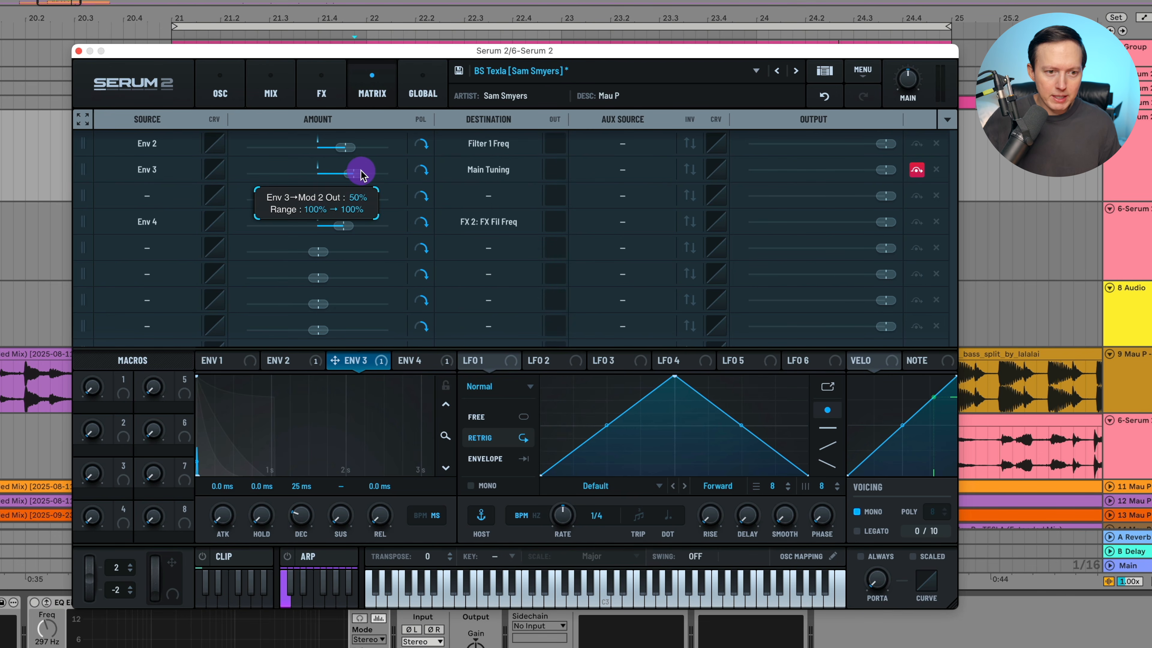
Reactivate envelope 3's Main Tuning modulation, and toggle its bypass during playback to compare, leaving the modulation active.
{"action": "left_click", "coordinate": [916, 170]}
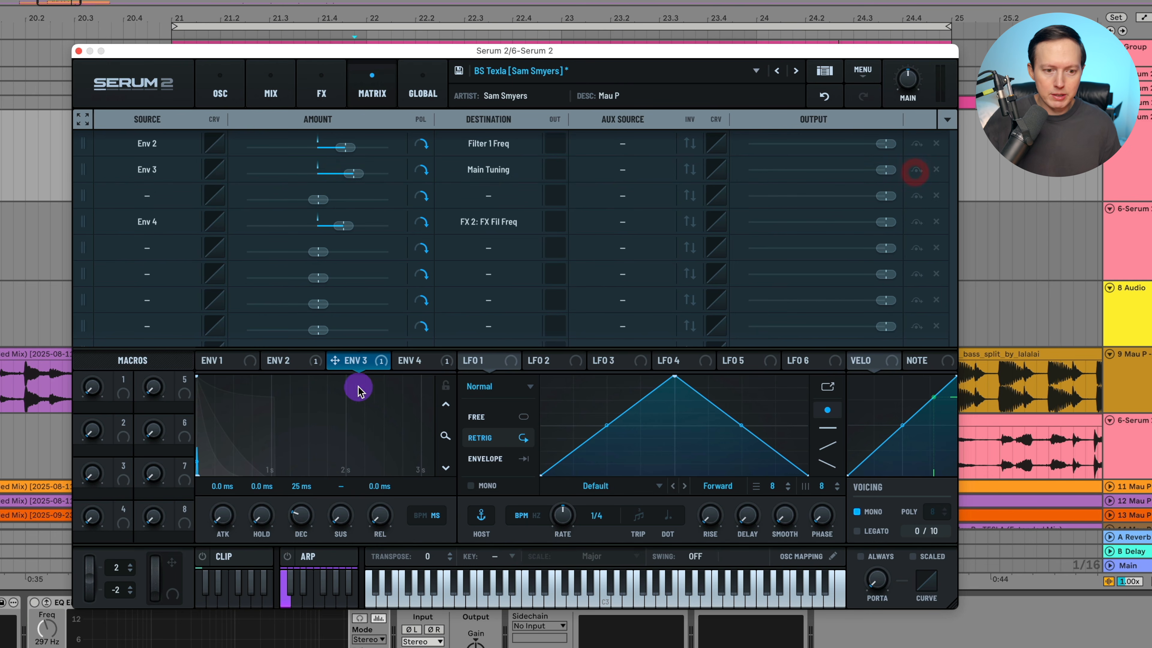
{"action": "right_click", "coordinate": [356, 362]}
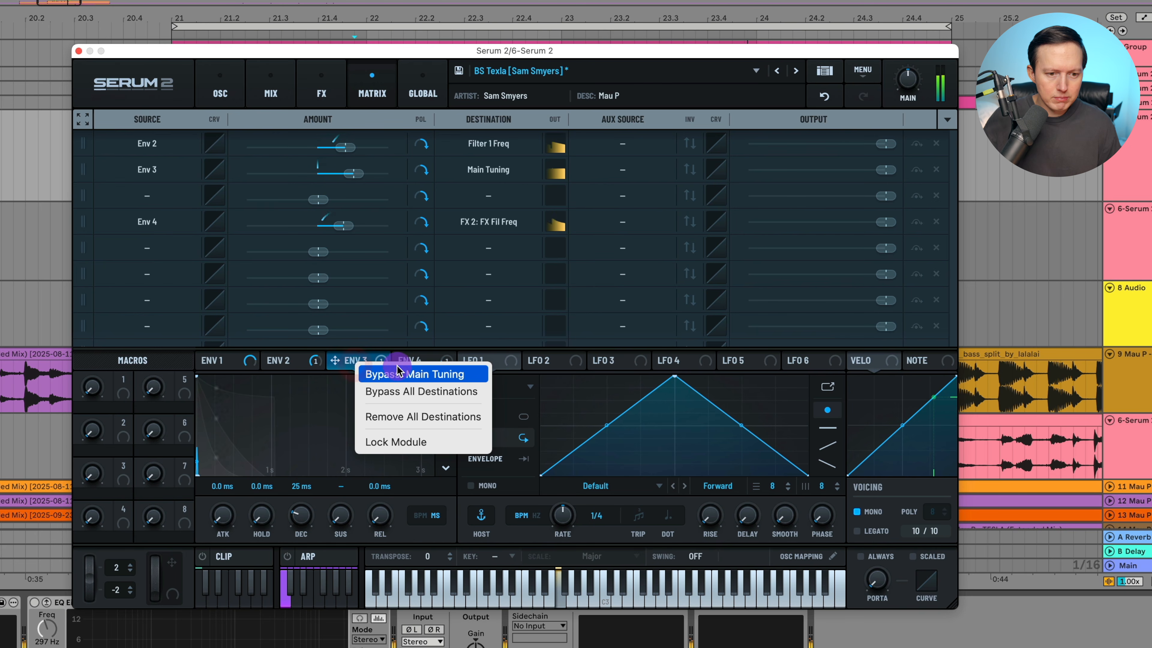
{"action": "left_click", "coordinate": [398, 372]}
{"action": "right_click", "coordinate": [358, 363]}
{"action": "left_click", "coordinate": [382, 374]}
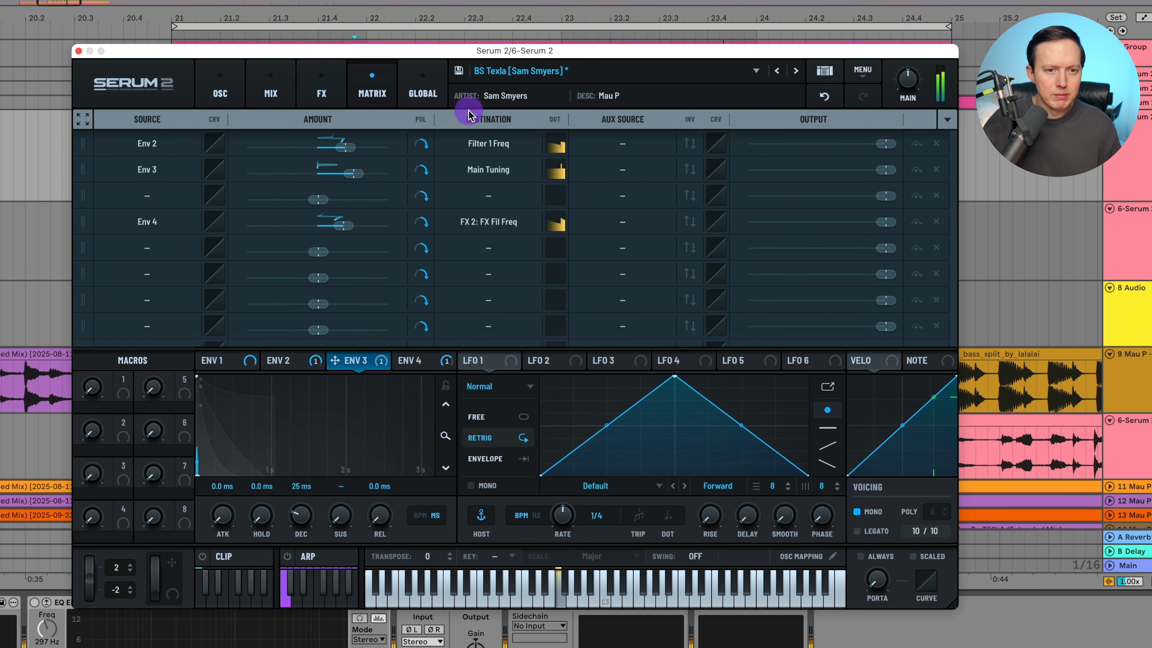
Sort the modulation matrix assignments by source.
{"action": "left_click", "coordinate": [949, 119]}
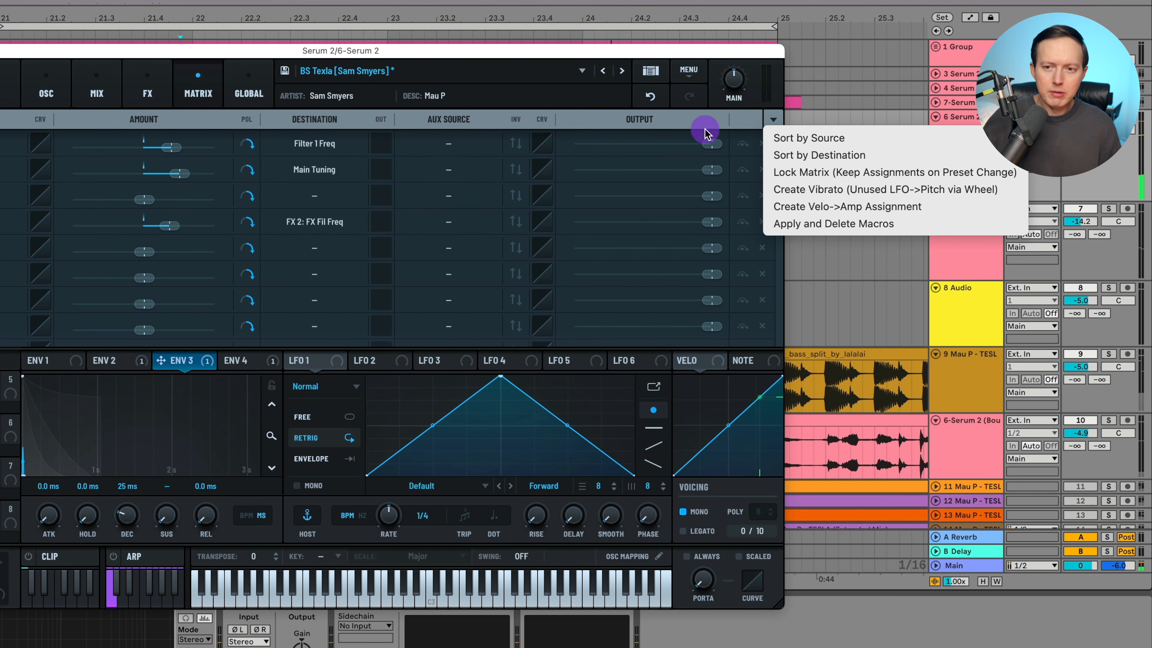
{"action": "left_click", "coordinate": [834, 140]}
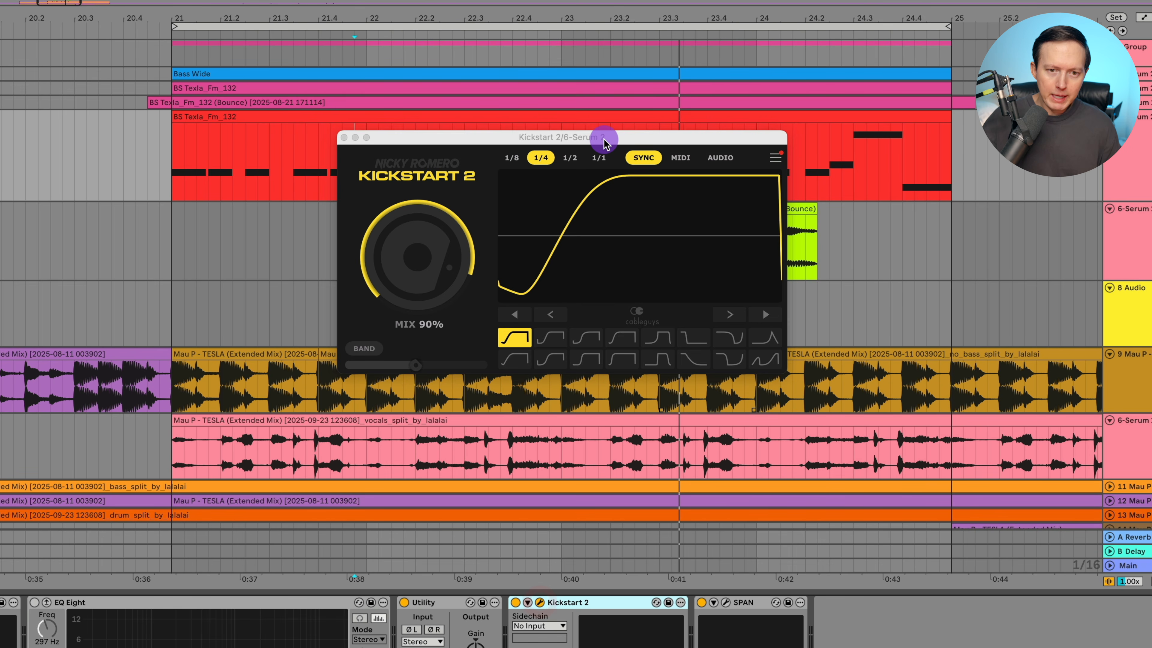
Reposition the Kickstart 2 window over the arrangement and play the bass loop to examine its 1/4 sidechain curve.
{"action": "left_click_drag", "start_coordinate": [597, 141], "coordinate": [600, 94]}
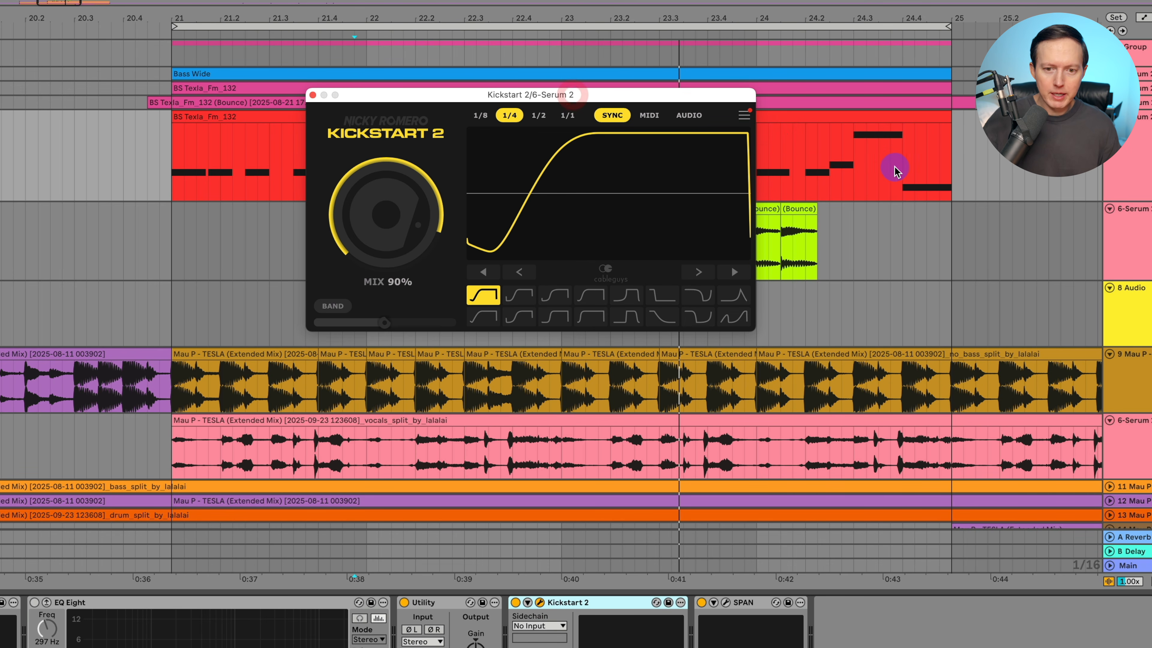
{"action": "key", "text": "space"}
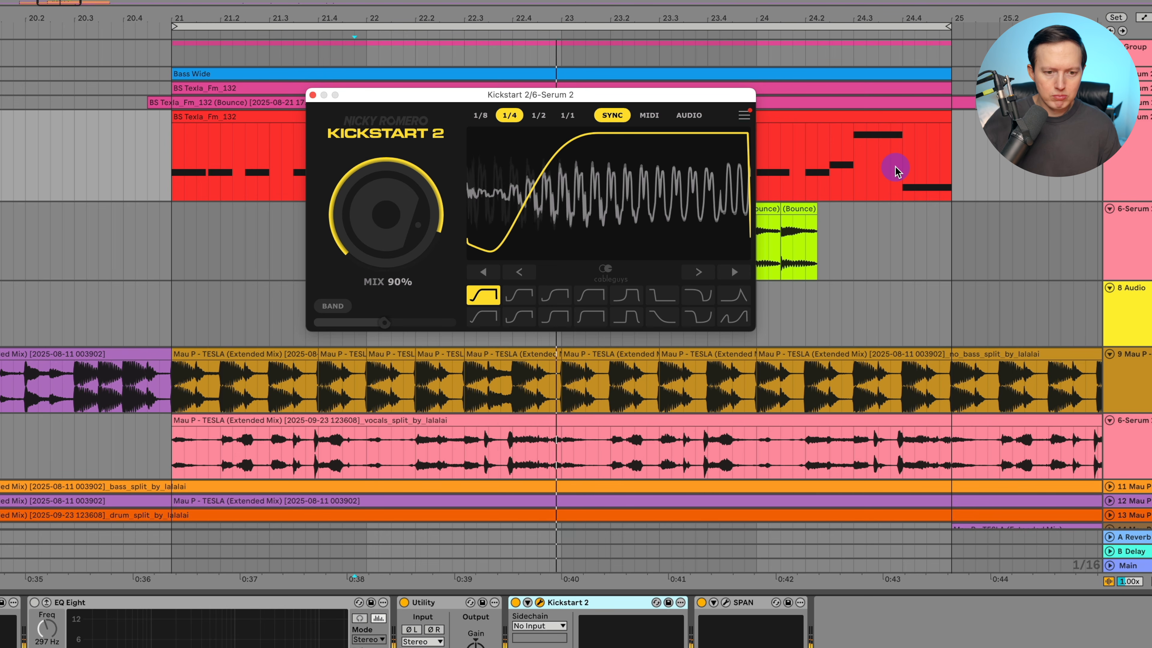